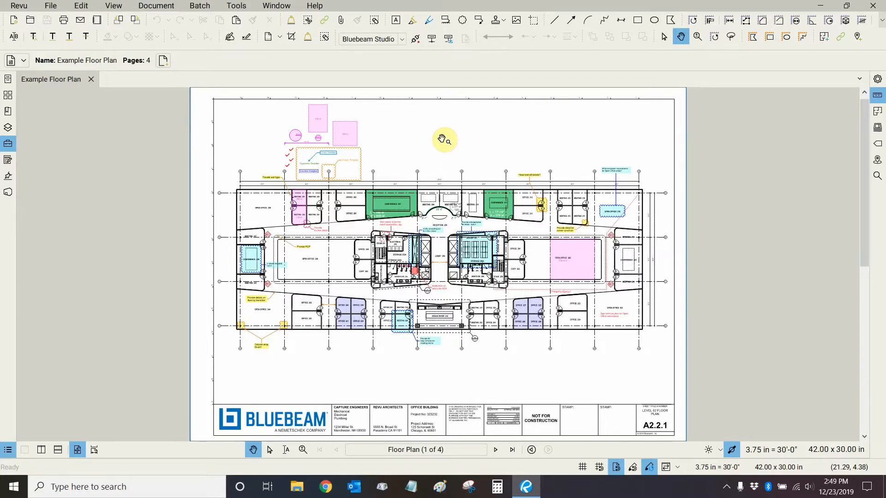
Step: Open the measurement tool preferences and examine the resolution choices for the Dynamic Fill input
click(19, 5)
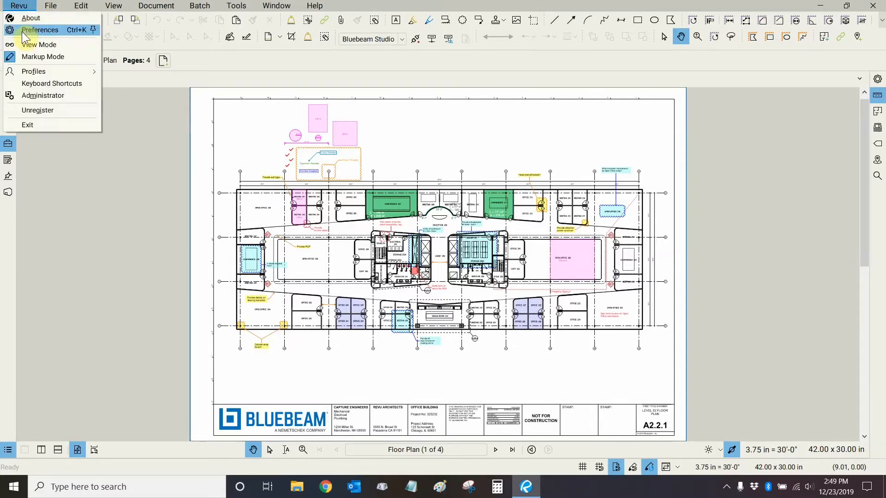
click(37, 30)
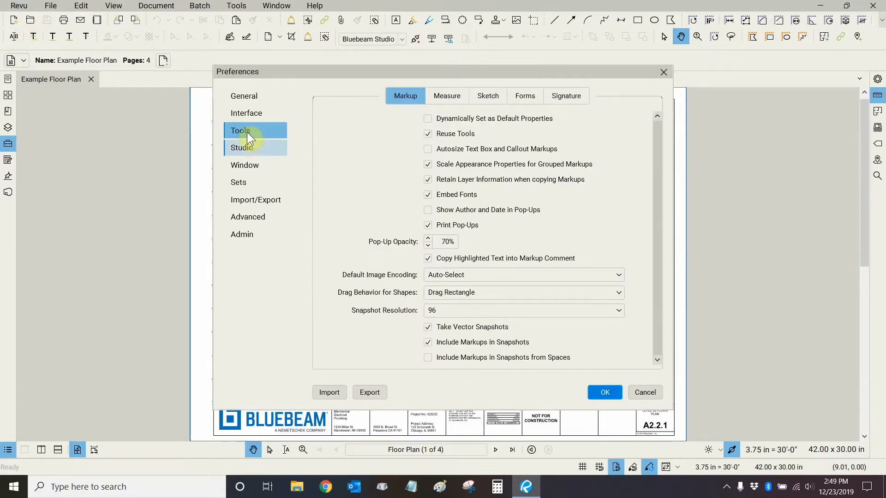
click(454, 99)
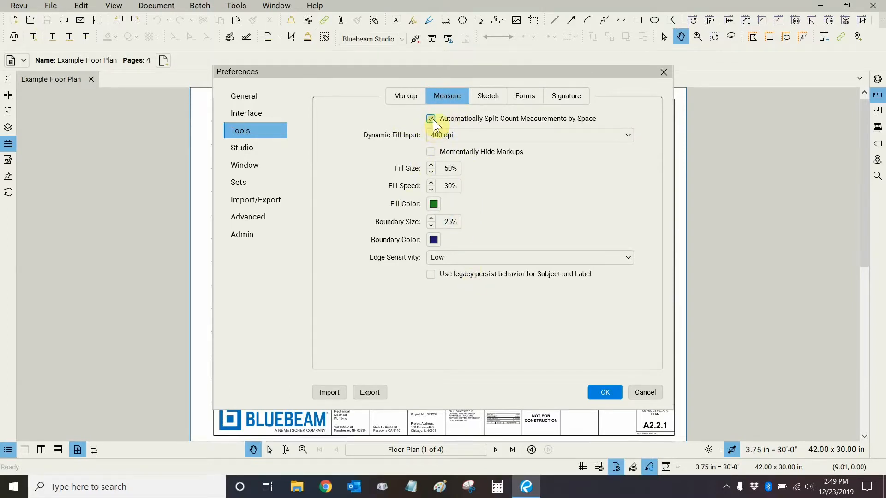
click(443, 138)
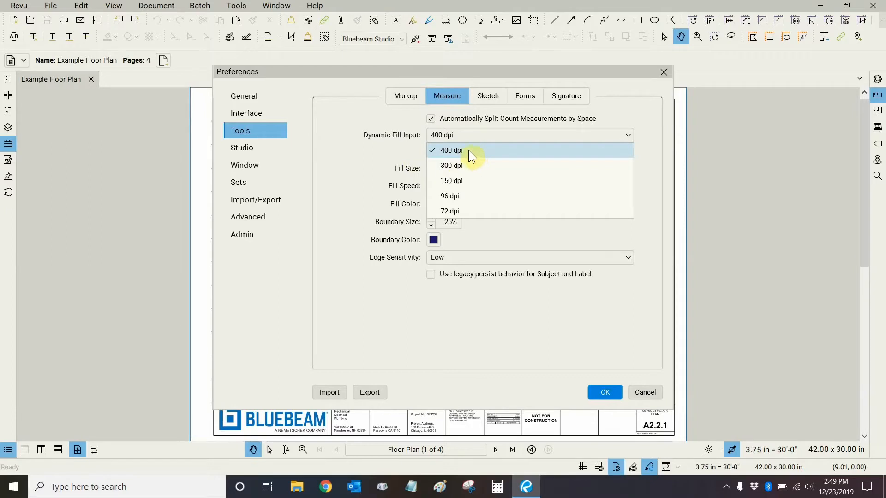
click(410, 145)
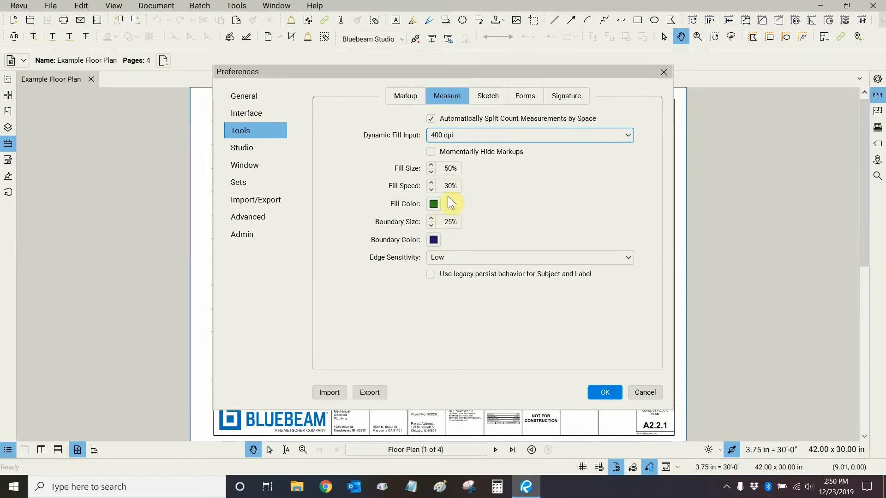
Step: Examine the boundary size and edge sensitivity options for Dynamic Fill, and accept the preferences with edge sensitivity at Low
click(432, 225)
click(483, 209)
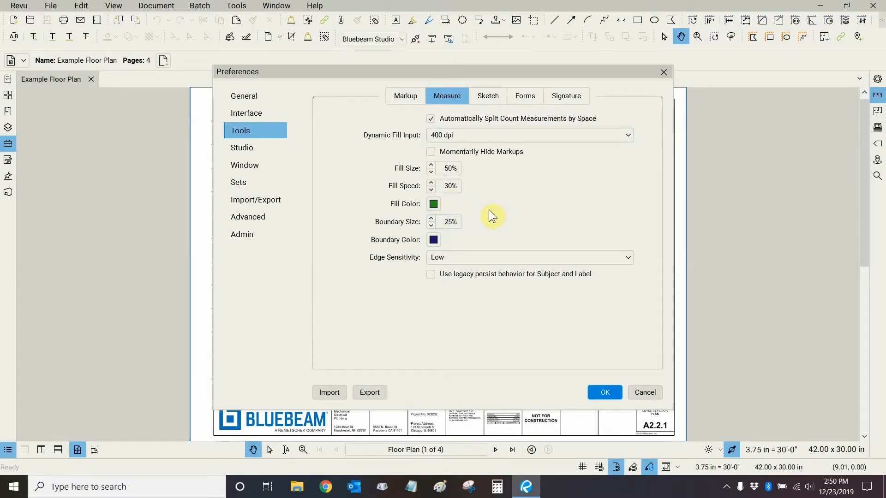
click(453, 256)
click(470, 228)
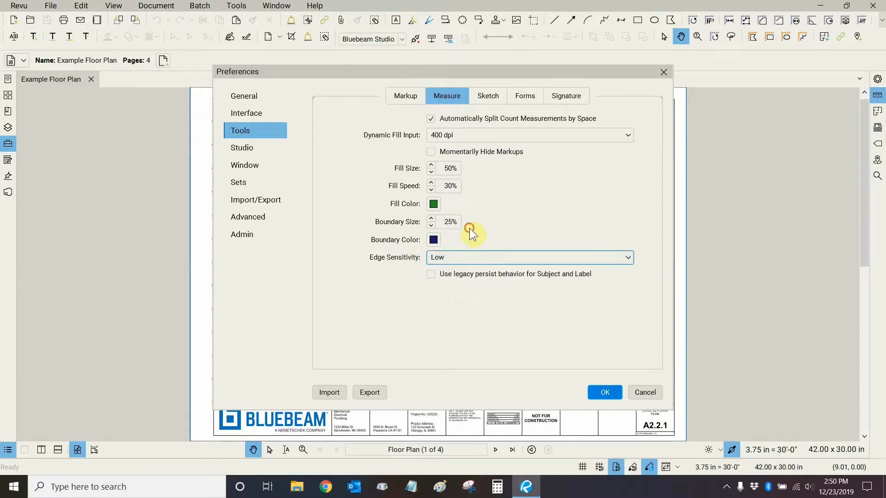
click(455, 260)
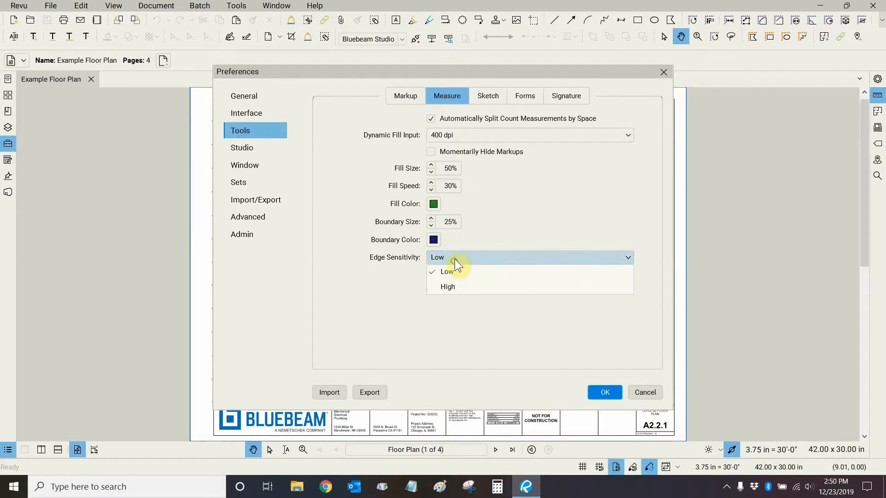
click(456, 235)
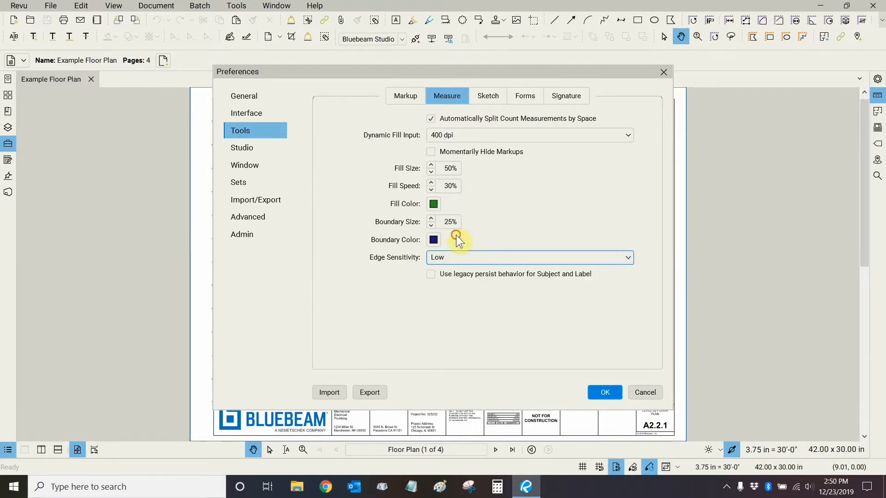
click(603, 392)
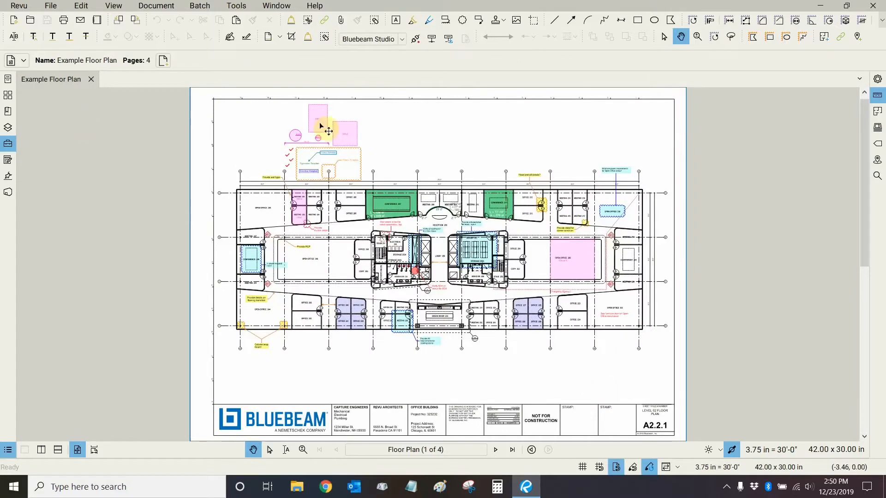
Step: Start Dynamic Fill and place the first point of a boundary on the wall end above door 205
click(236, 6)
mouse_move(250, 42)
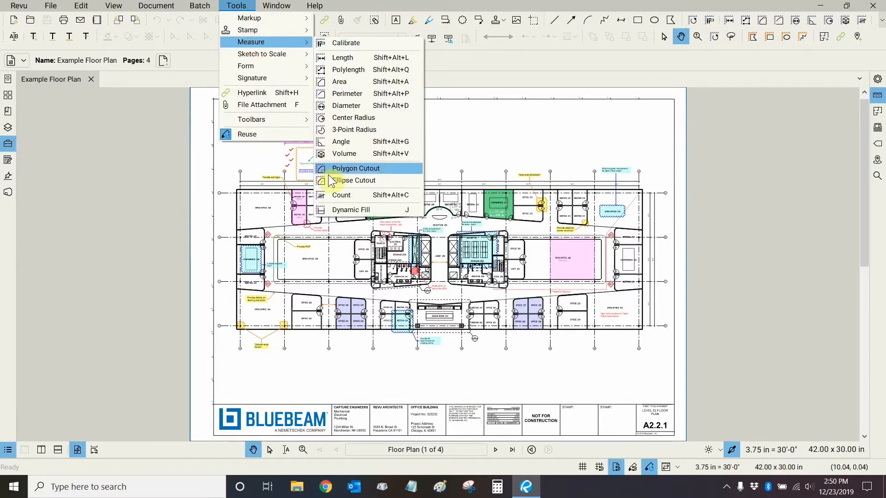
click(343, 208)
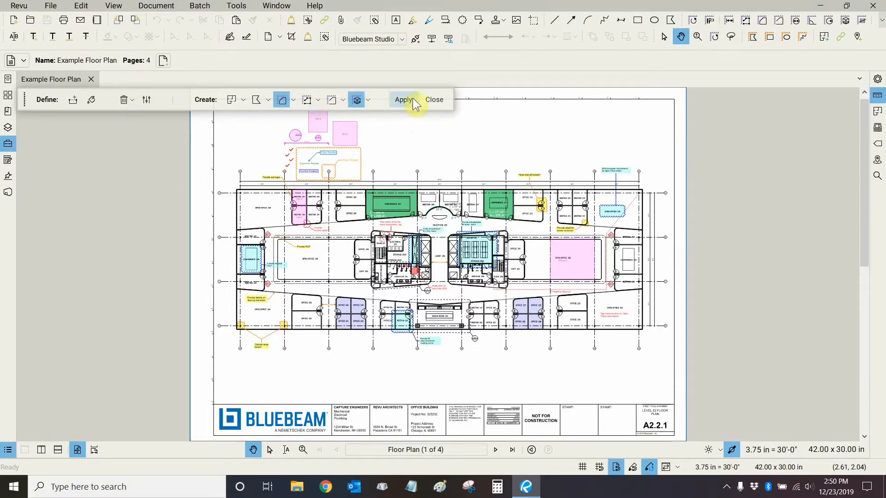
click(72, 100)
scroll(323, 199, up, 8)
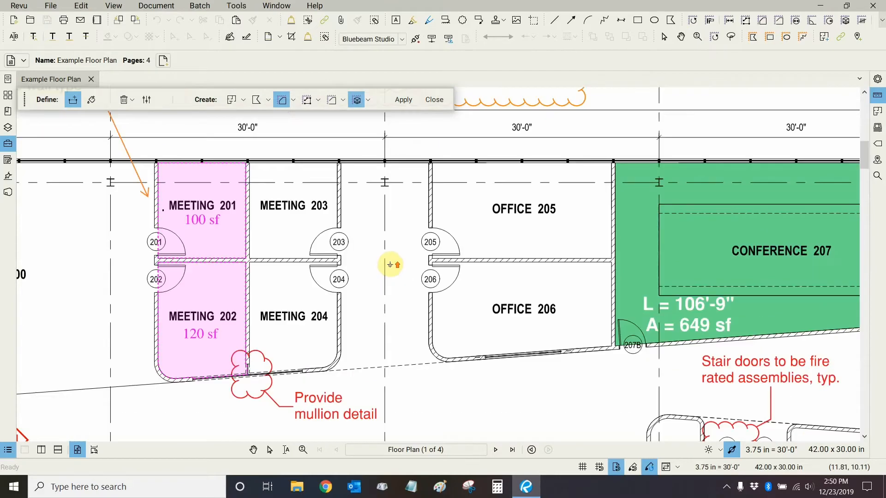
drag(390, 265, 455, 271)
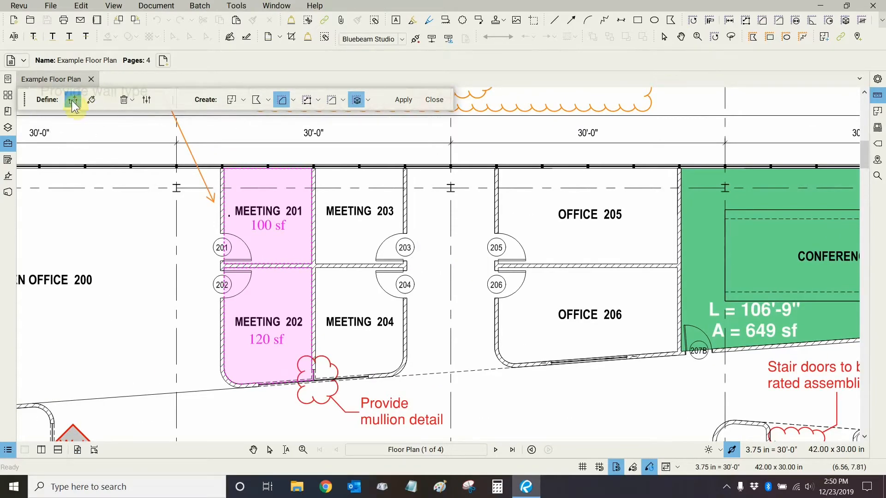
drag(576, 235, 459, 223)
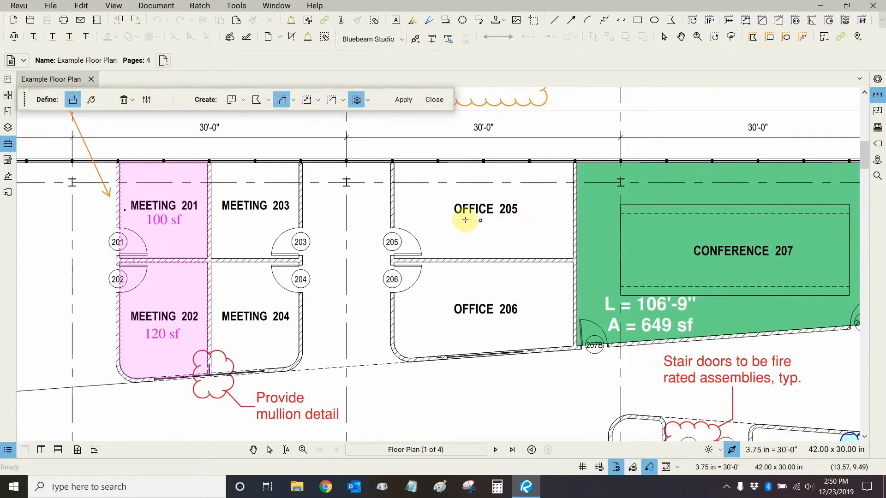
scroll(465, 217, up, 5)
drag(443, 214, 464, 214)
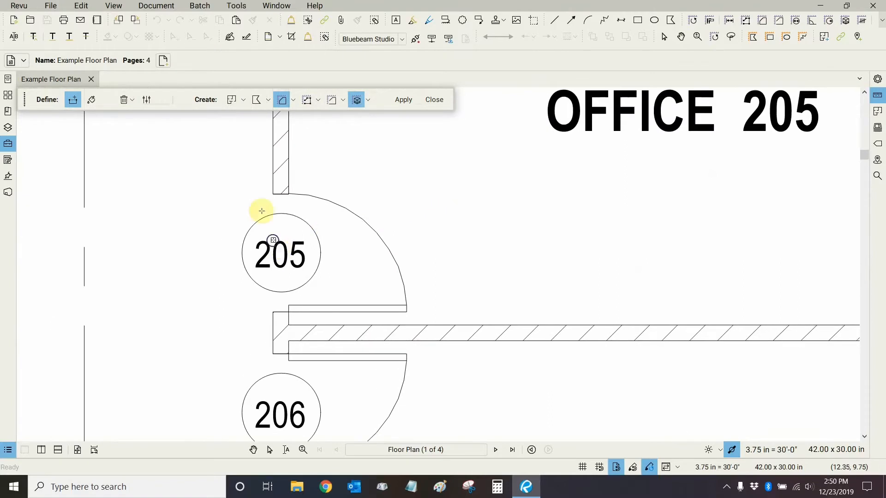
scroll(259, 194, up, 2)
drag(262, 193, 342, 192)
scroll(369, 180, up, 1)
scroll(368, 180, up, 1)
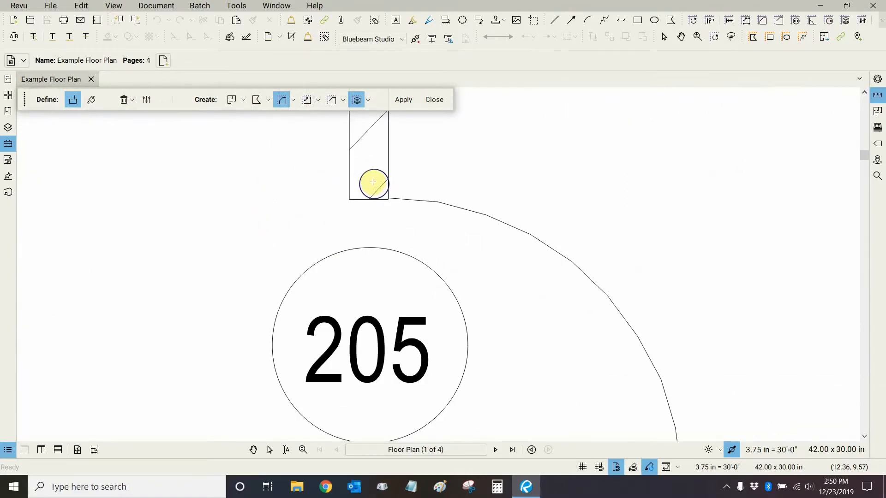
click(373, 182)
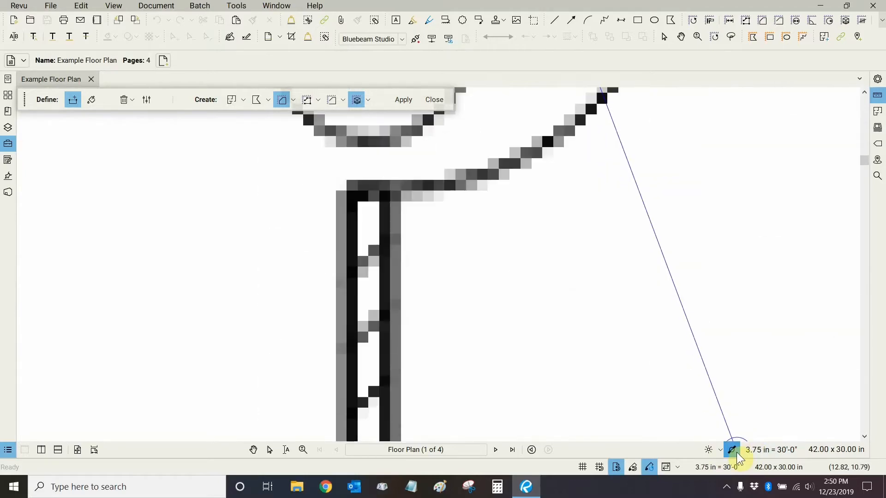
Step: Finish the boundary line straight across the door 205 opening, ending in the wall corner below it
scroll(579, 245, down, 7)
scroll(525, 245, up, 3)
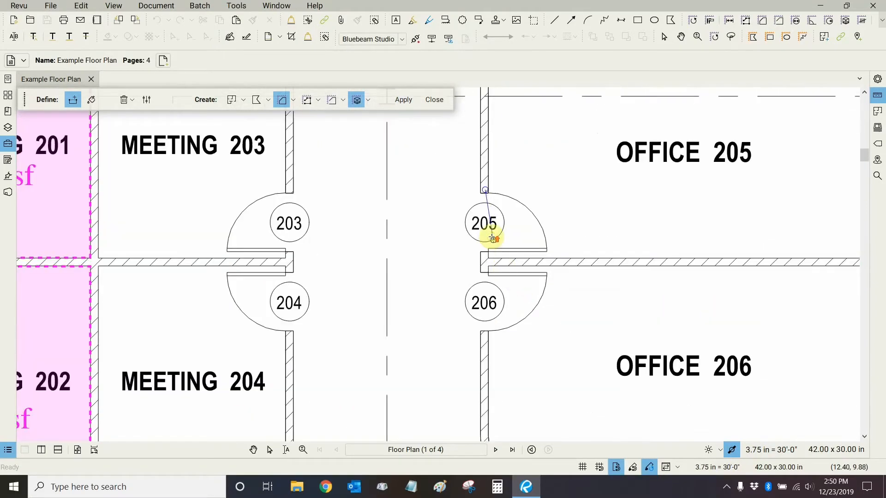
scroll(492, 238, down, 1)
scroll(442, 272, up, 3)
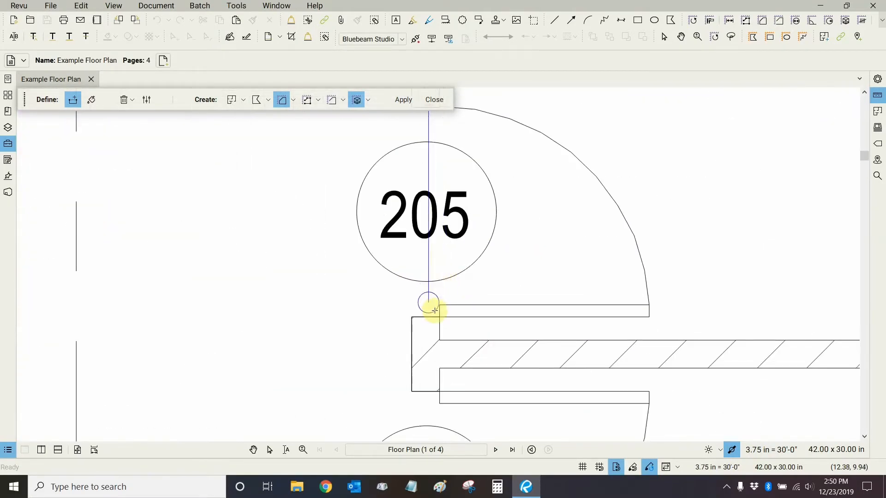
scroll(434, 310, up, 2)
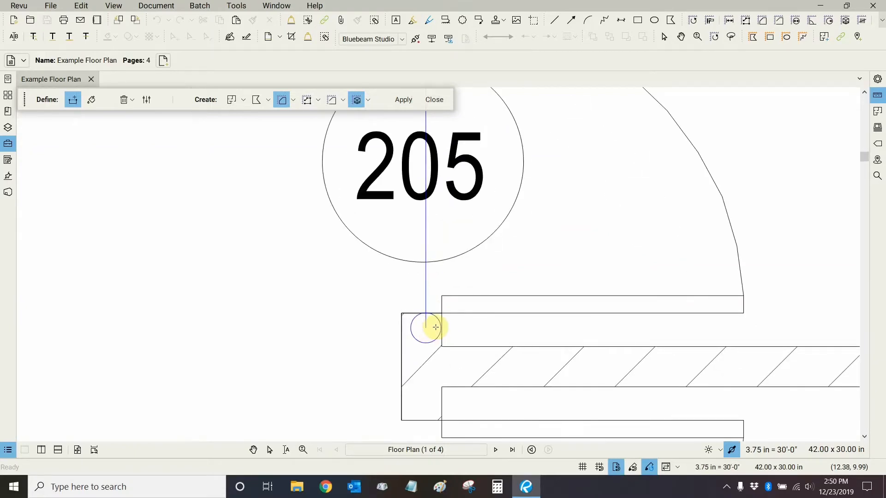
click(436, 327)
scroll(506, 237, down, 1)
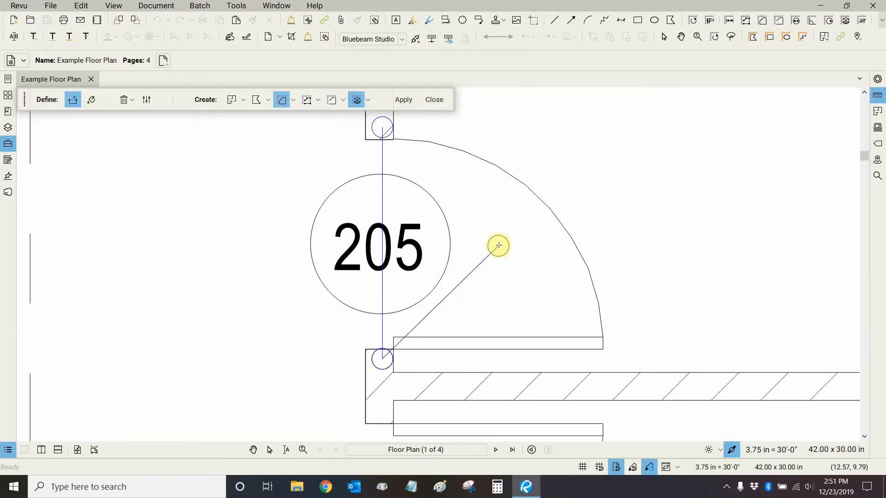
key(Return)
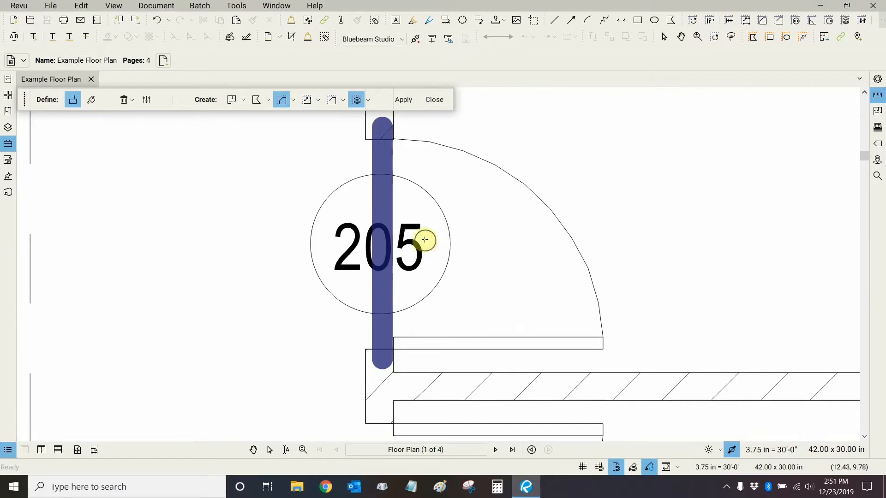
scroll(394, 147, up, 4)
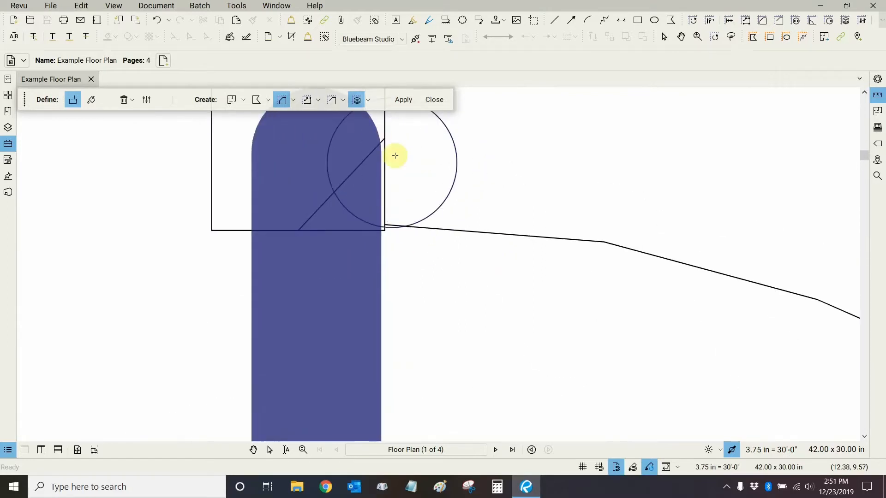
scroll(377, 157, down, 3)
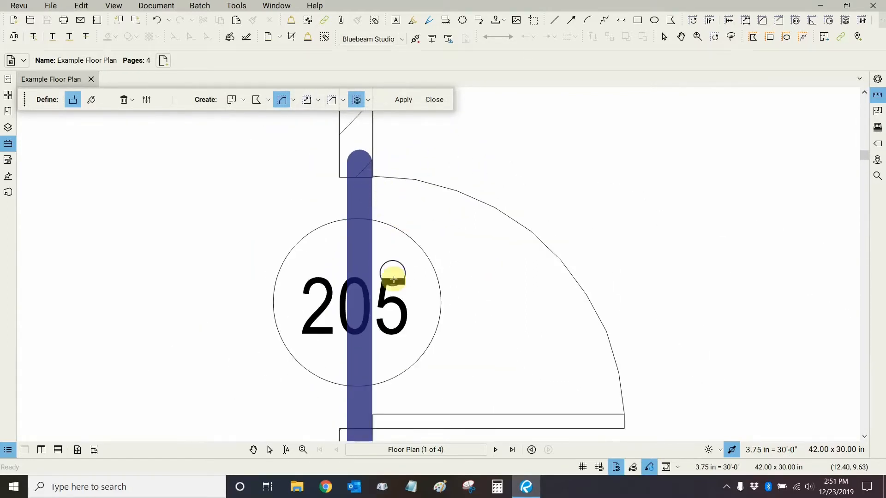
scroll(386, 319, down, 2)
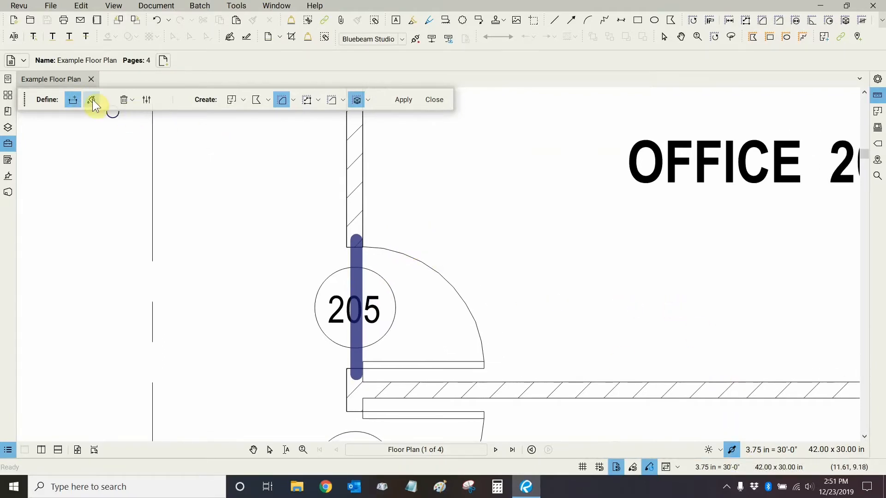
Step: Switch Dynamic Fill to filling and check its boundary size, fill size, fill speed and edge sensitivity settings
click(146, 99)
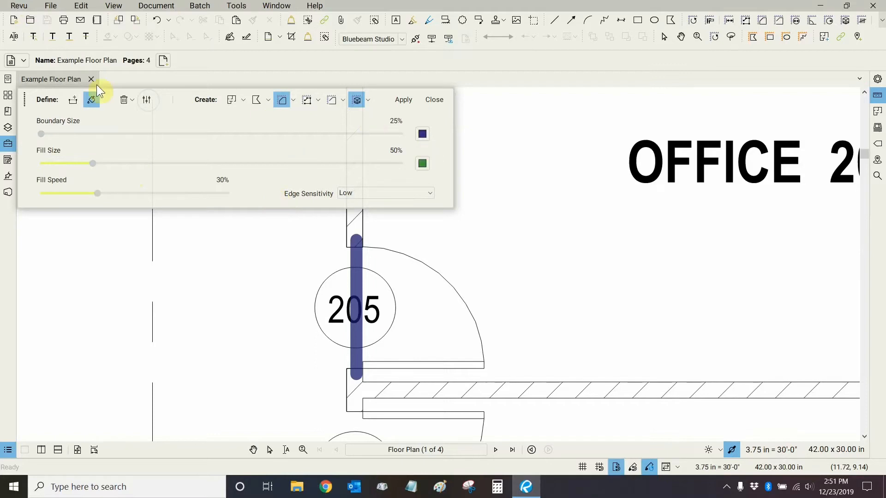
click(146, 101)
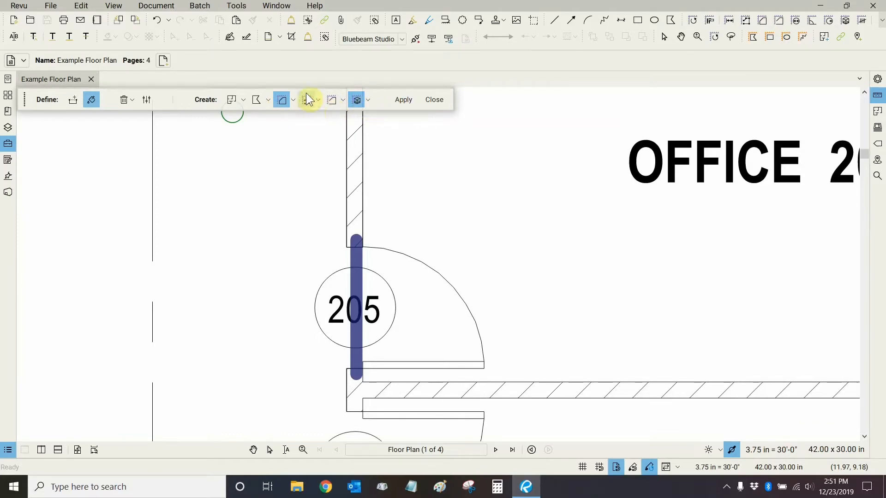
Step: Check the volume measurement presets, choose the Concrete preset for the area measurement, and show the Tool Chest
click(368, 100)
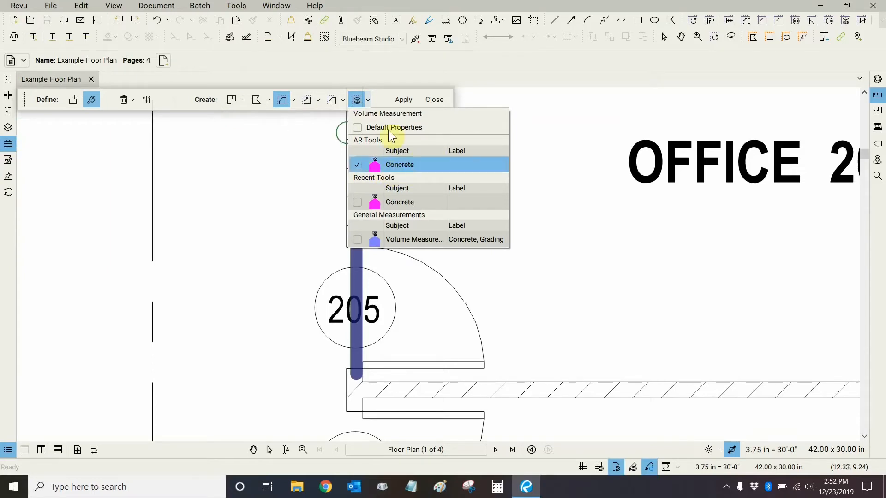
click(367, 99)
click(292, 101)
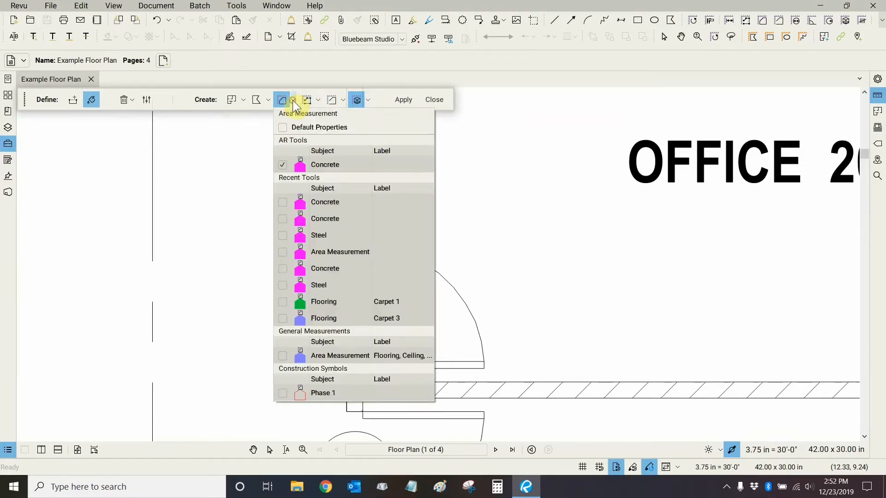
click(306, 165)
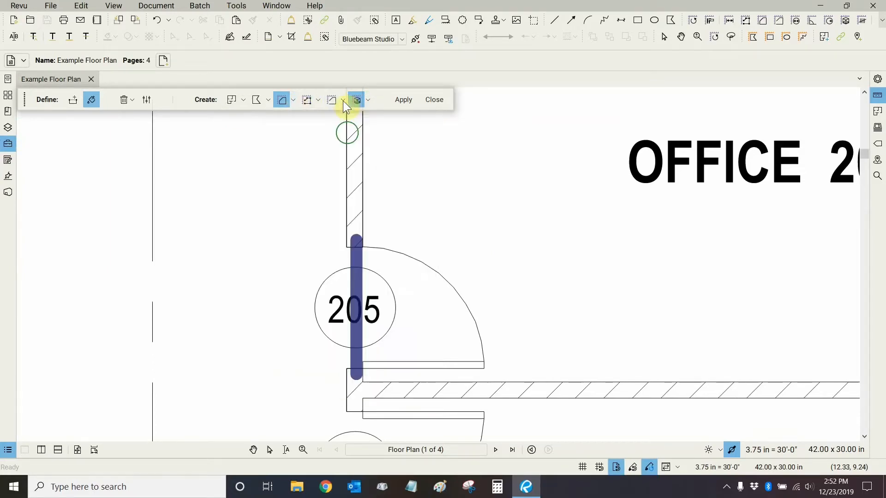
click(7, 144)
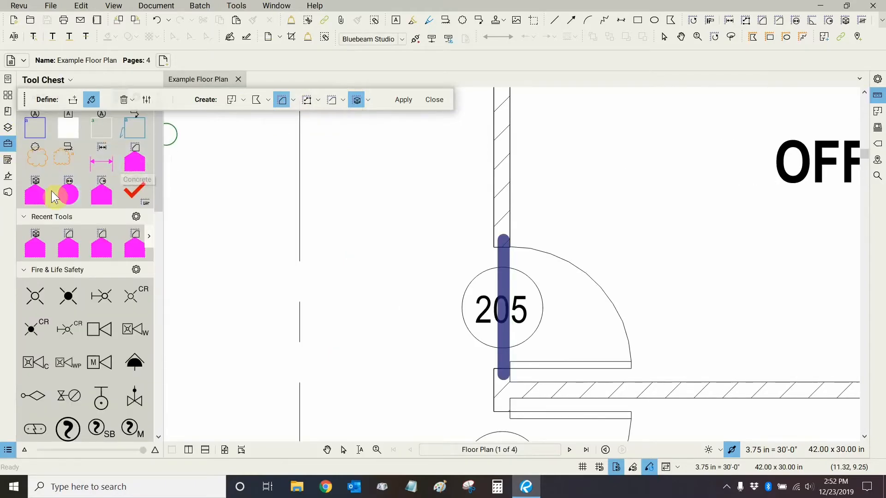
Step: Fill the interior of Office 205 with Dynamic Fill up to its walls and the closed-off doorway
click(553, 166)
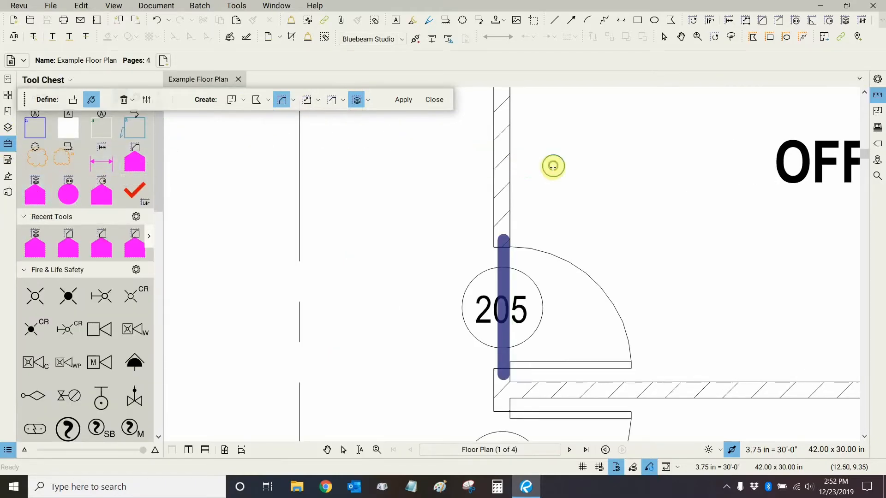
drag(553, 166, 234, 230)
scroll(235, 230, down, 5)
drag(259, 197, 470, 195)
drag(462, 200, 640, 210)
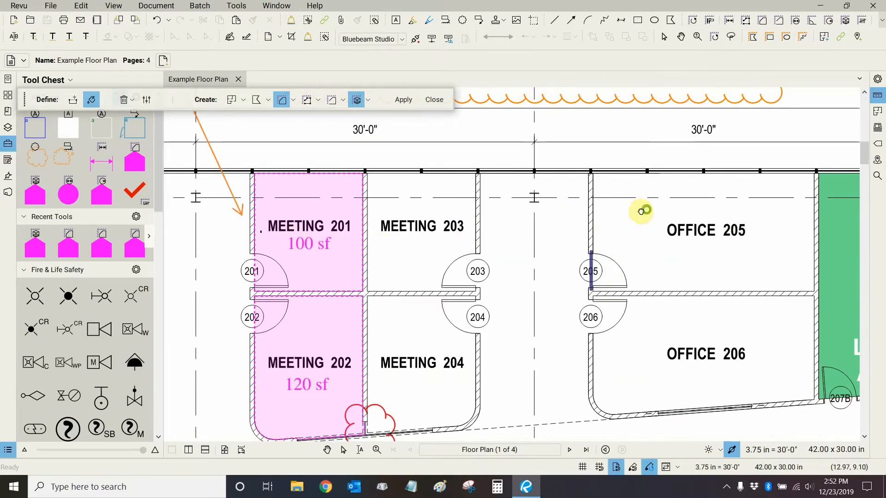
drag(636, 204, 463, 210)
drag(556, 211, 431, 203)
scroll(397, 202, up, 4)
scroll(434, 192, down, 2)
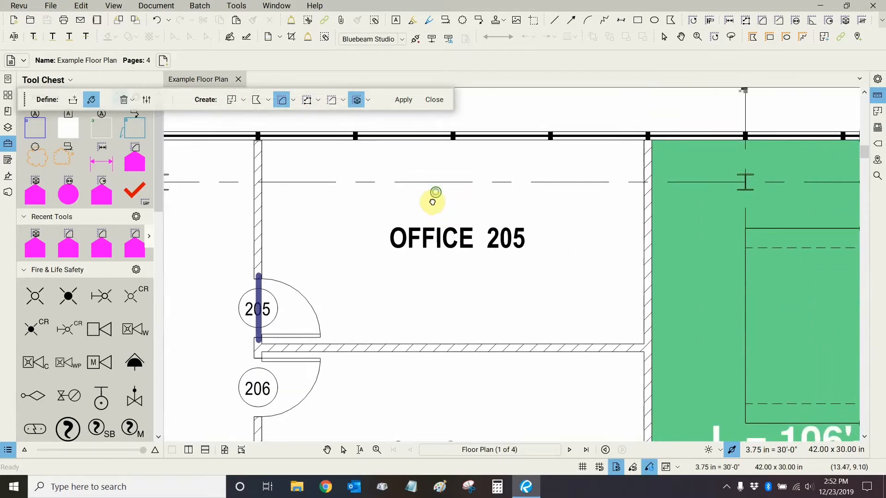
click(454, 276)
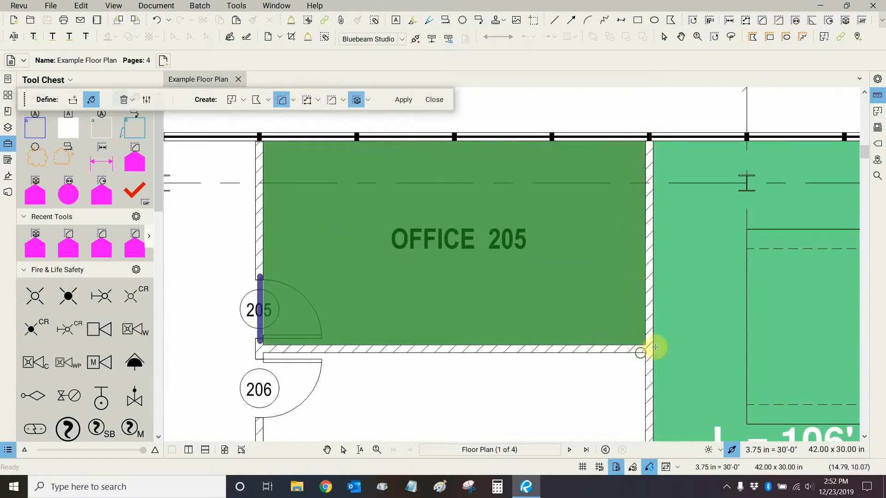
Step: Examine the edges of the Office 205 fill along the lower wall and at the door 205 boundary
scroll(651, 347, up, 3)
scroll(650, 310, down, 10)
drag(423, 272, 866, 232)
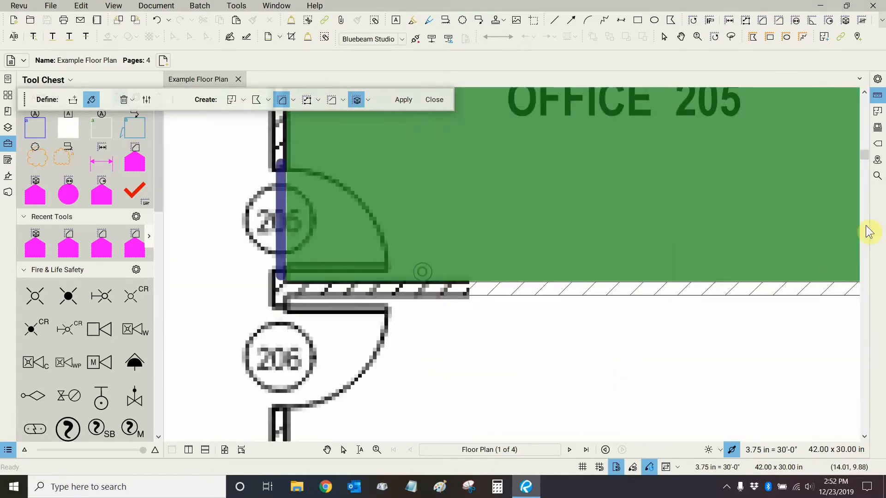
scroll(430, 235, up, 9)
scroll(371, 224, down, 6)
drag(392, 178, 390, 303)
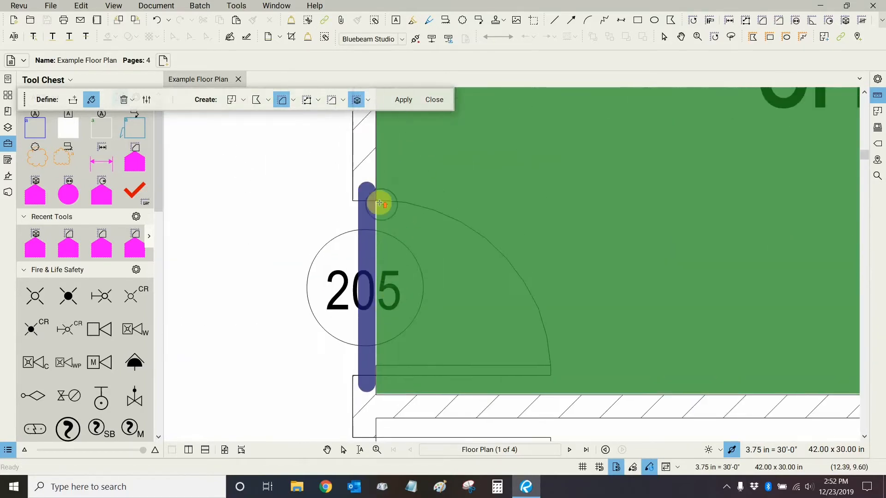
scroll(378, 202, up, 9)
scroll(392, 192, up, 2)
scroll(391, 196, down, 8)
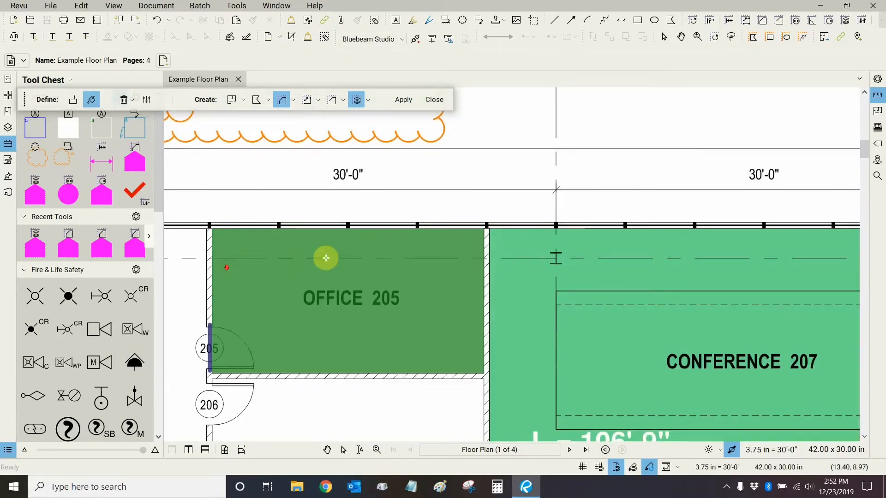
Step: Apply the Dynamic Fill to create the area and volume measurements of Office 205
drag(326, 258, 421, 147)
click(403, 99)
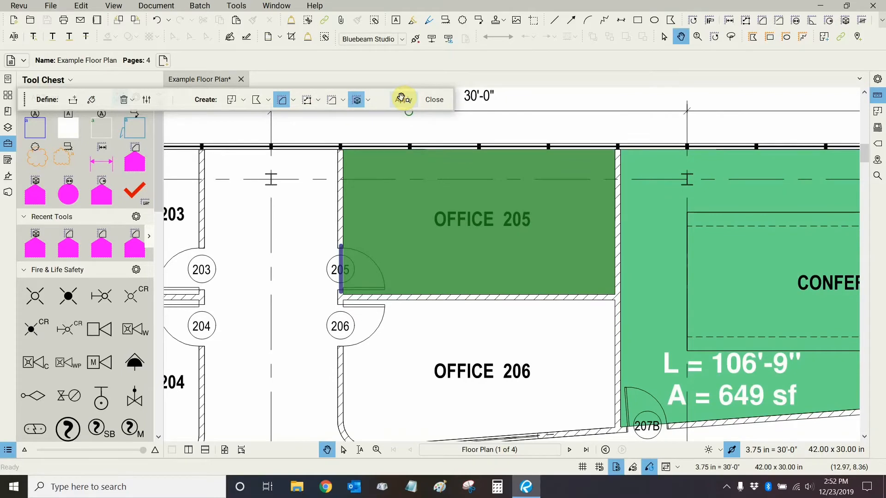
scroll(445, 223, up, 5)
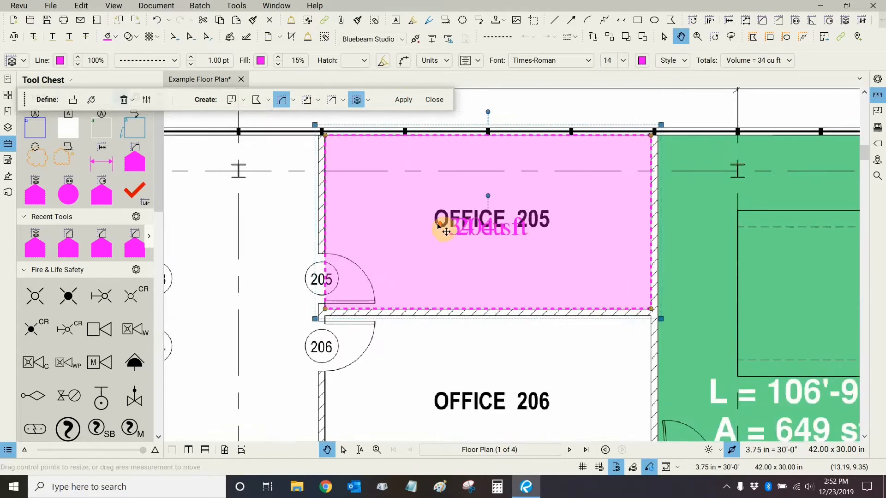
Step: Move the volume measurement off Office 205 down onto Office 206 to separate it from the area measurement
scroll(514, 239, down, 5)
scroll(477, 204, up, 2)
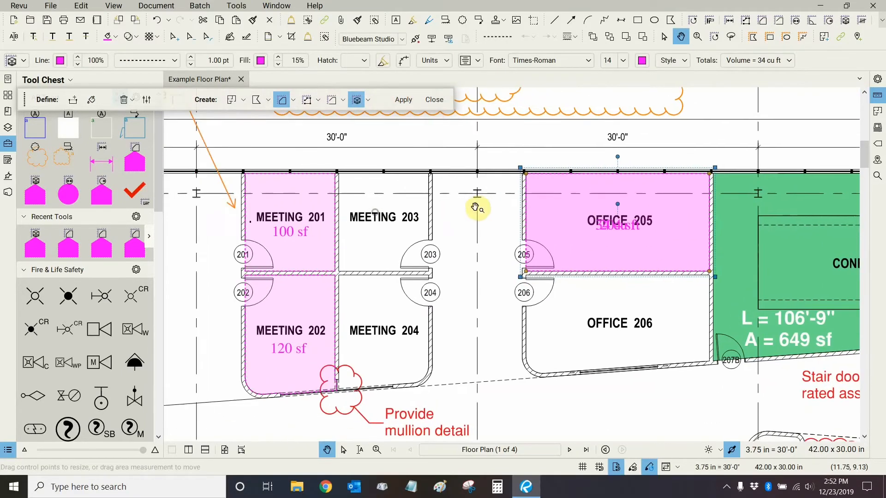
scroll(554, 262, up, 2)
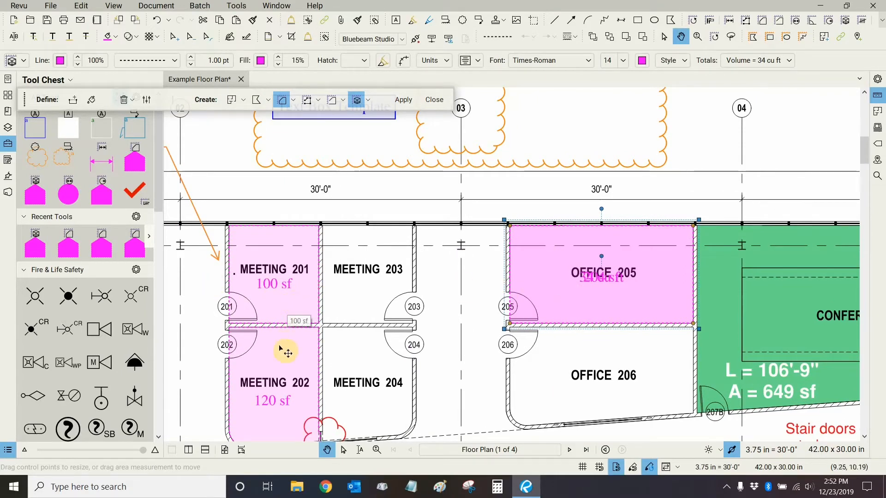
scroll(279, 316, up, 3)
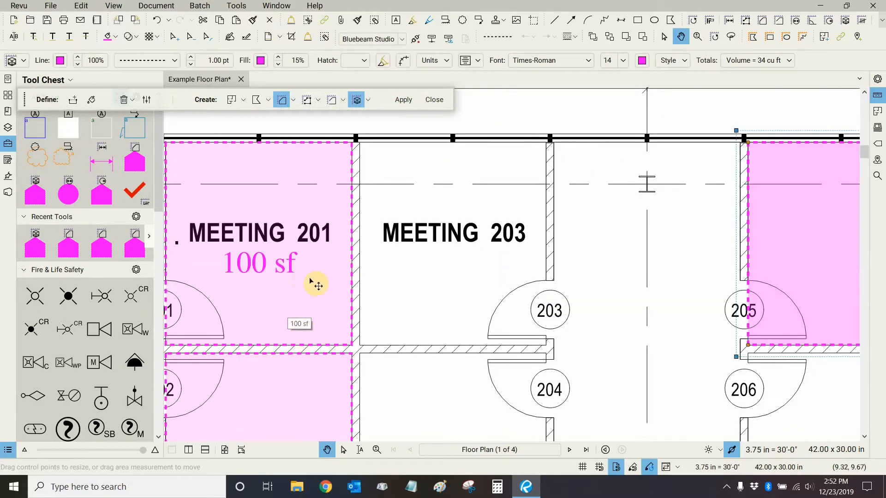
drag(504, 279, 1, 290)
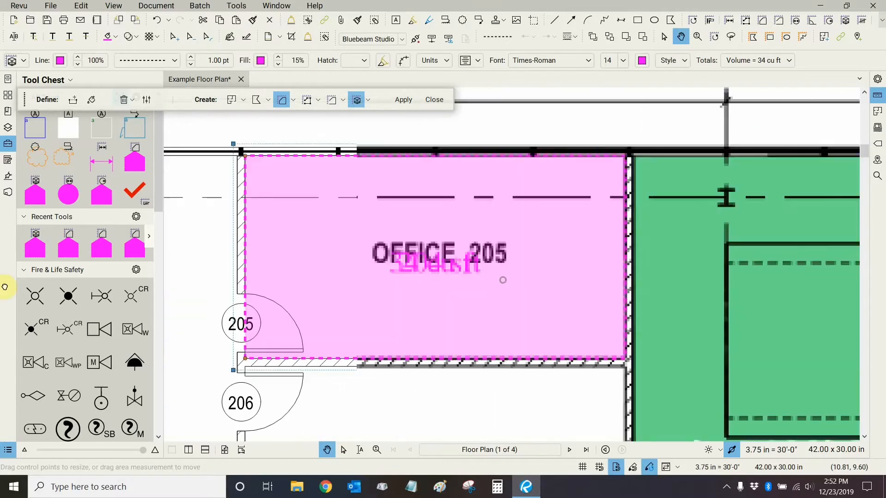
scroll(314, 306, down, 3)
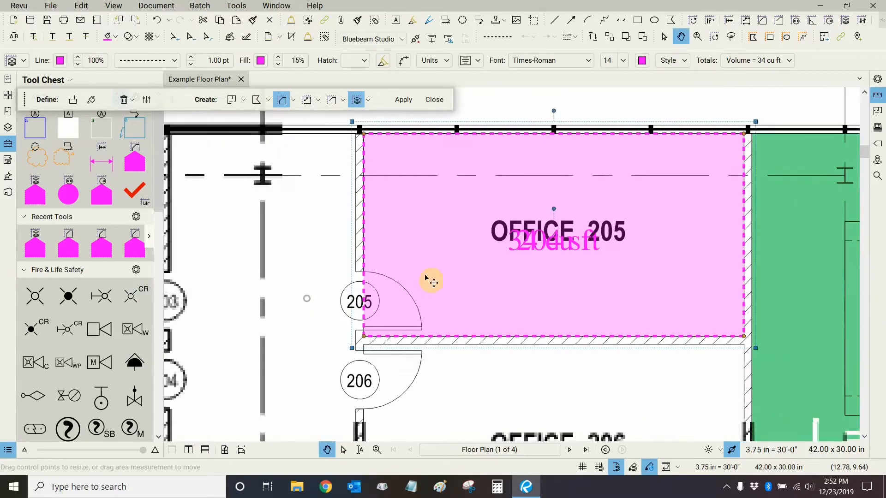
drag(434, 268, 433, 398)
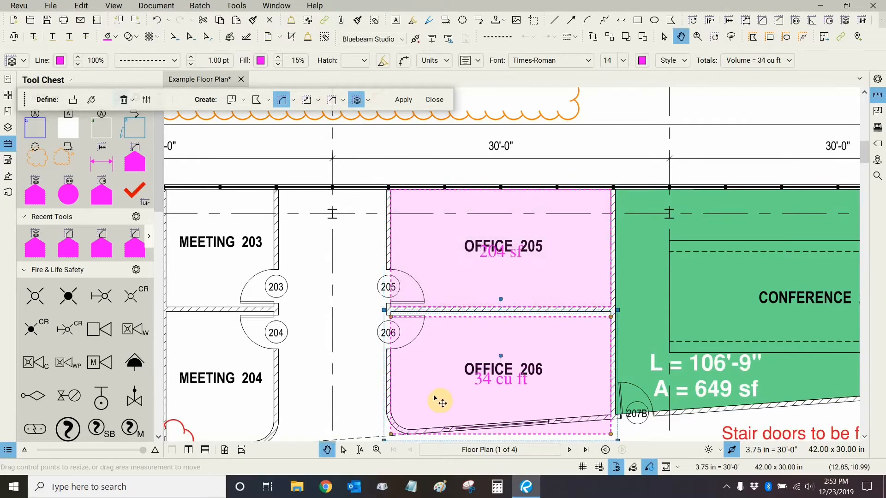
click(322, 260)
Step: Delete the volume measurement lying over Office 206
drag(409, 293, 387, 252)
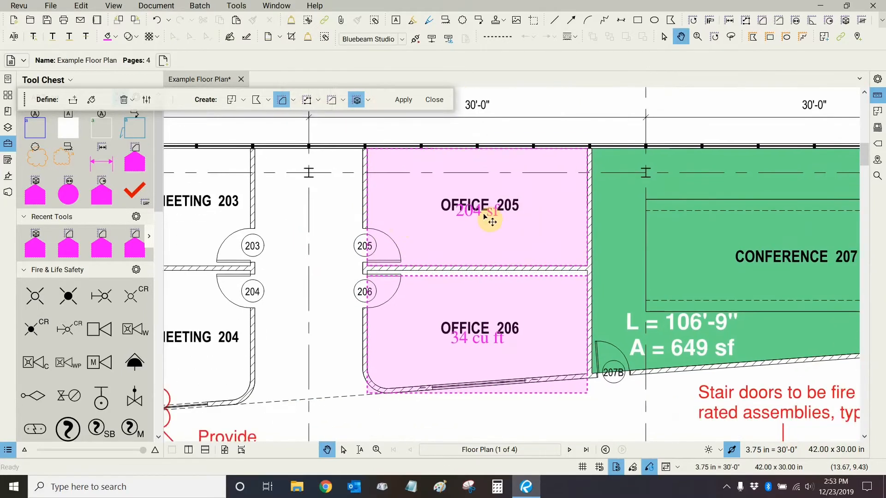
click(478, 356)
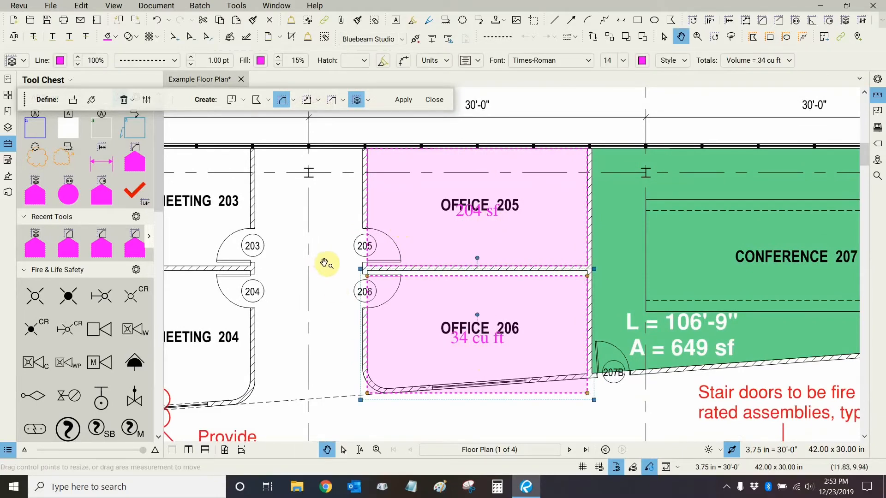
key(Delete)
Step: Move the area measurement's label directly below the Office 205 room name
scroll(480, 211, up, 3)
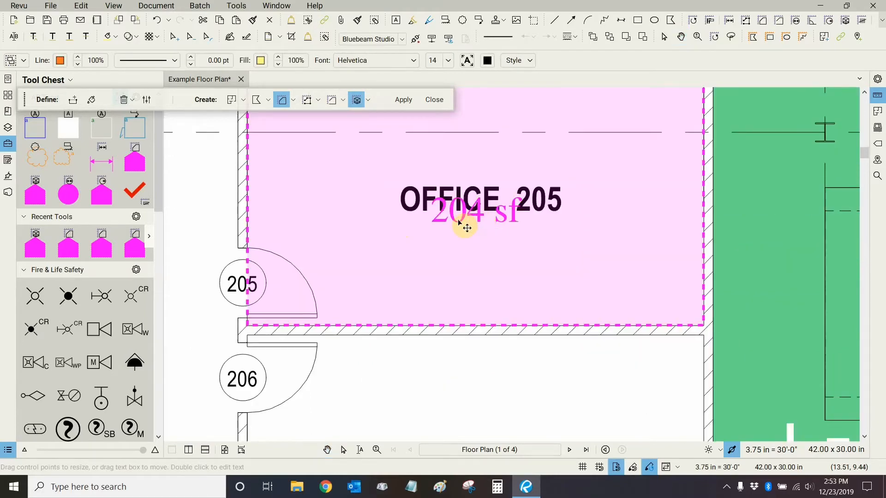
click(459, 223)
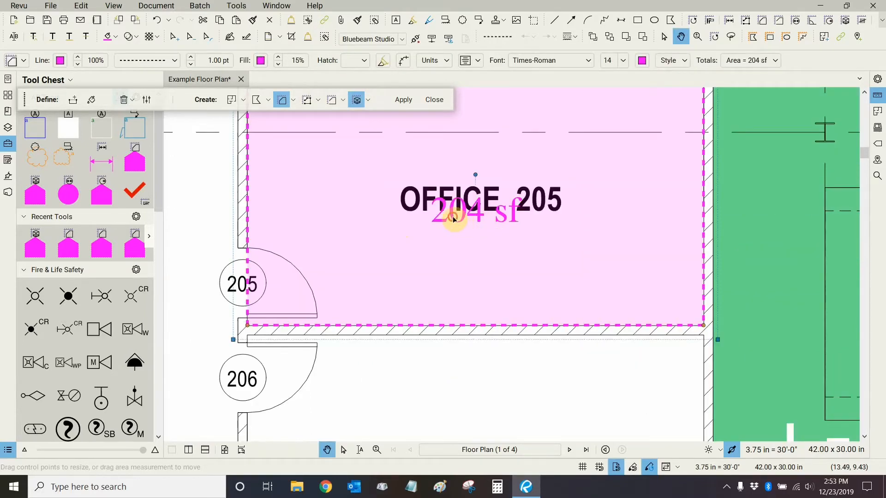
drag(452, 216, 649, 263)
scroll(648, 263, down, 4)
click(528, 248)
drag(529, 249, 280, 246)
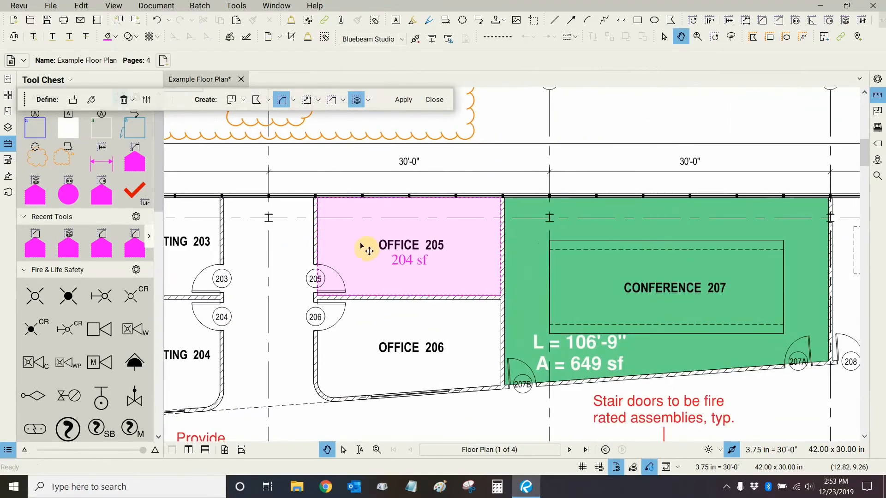
Step: Examine how closely the lower corners of the Office 205 area measurement follow the inner wall lines
scroll(359, 251, up, 3)
drag(338, 245, 422, 242)
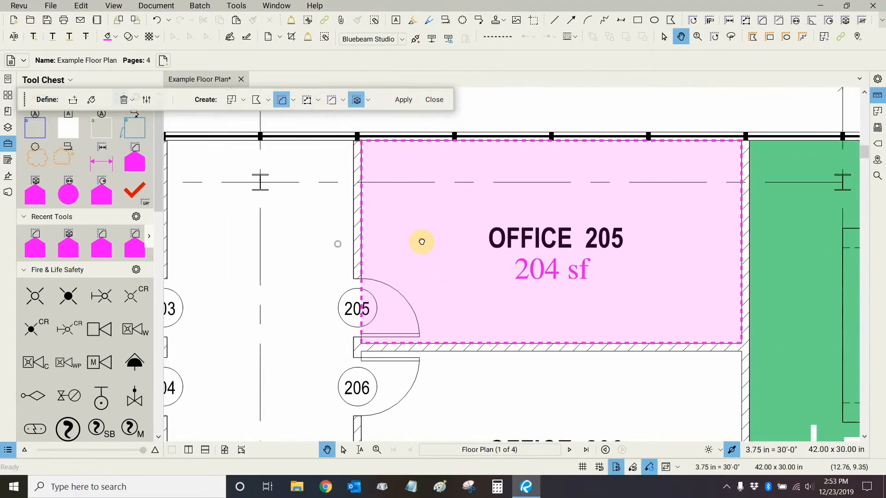
click(363, 236)
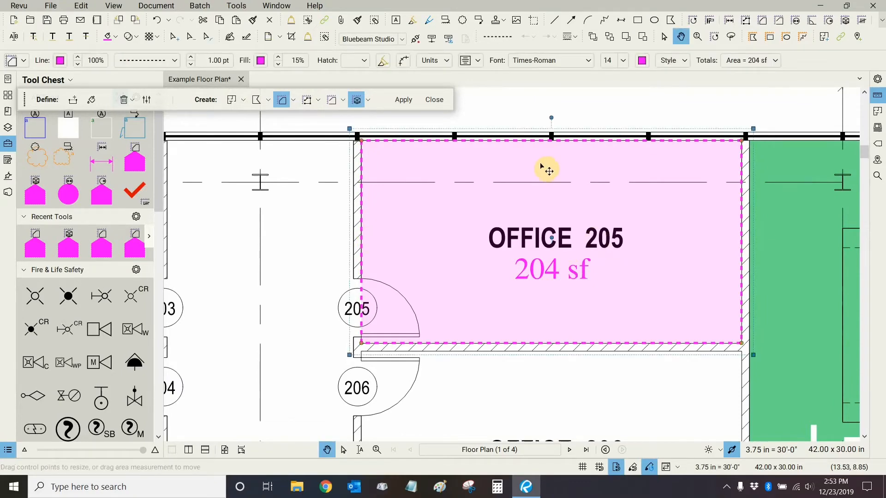
drag(540, 163, 420, 167)
scroll(239, 148, up, 1)
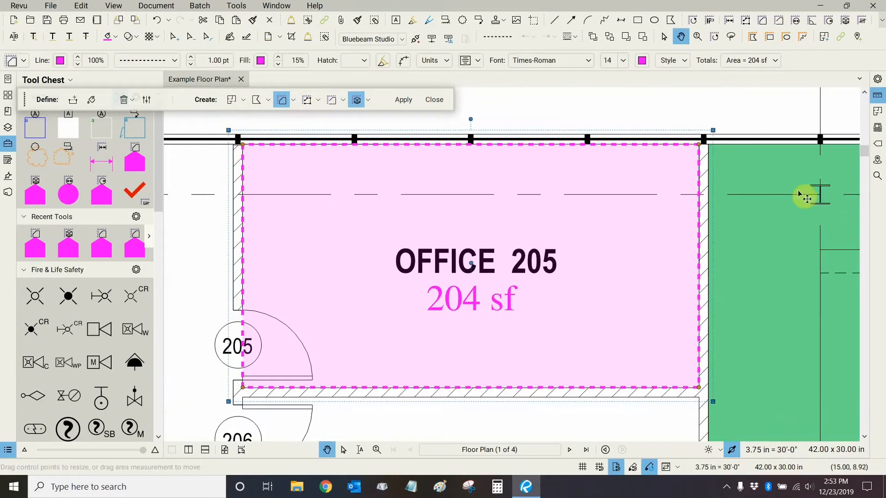
drag(421, 348, 661, 313)
scroll(486, 356, up, 10)
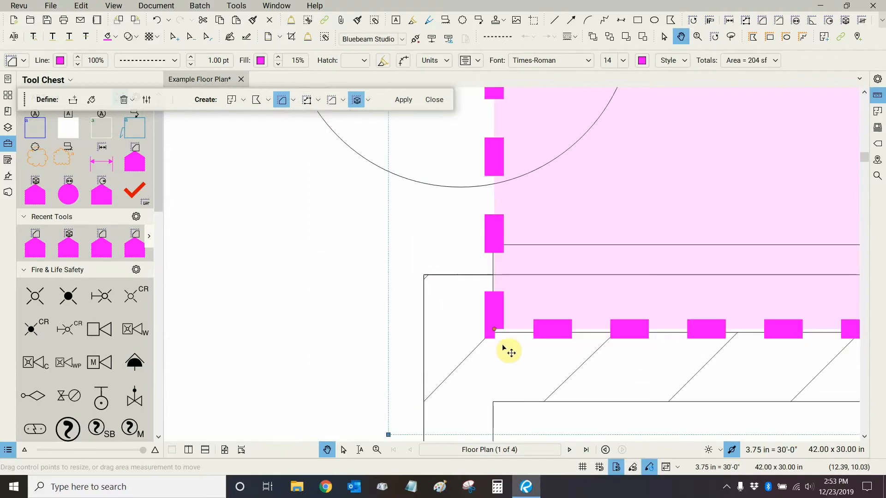
scroll(503, 346, up, 5)
scroll(549, 302, down, 12)
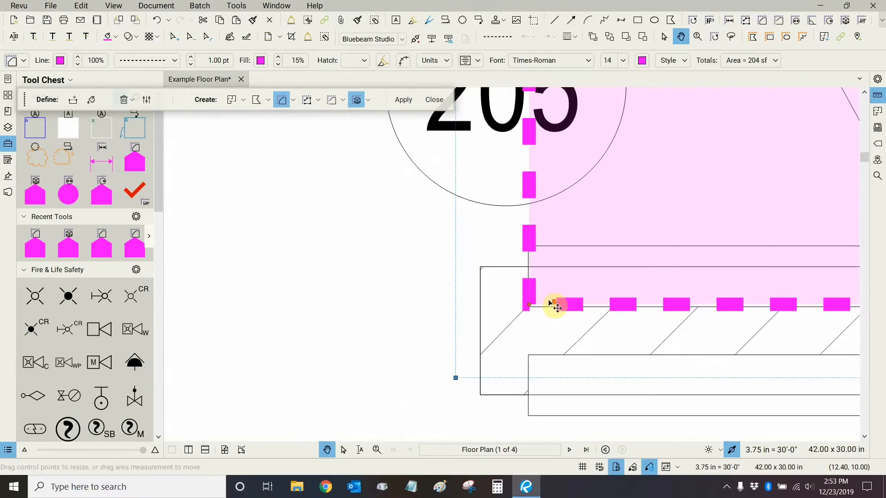
drag(699, 259, 11, 305)
scroll(648, 349, up, 10)
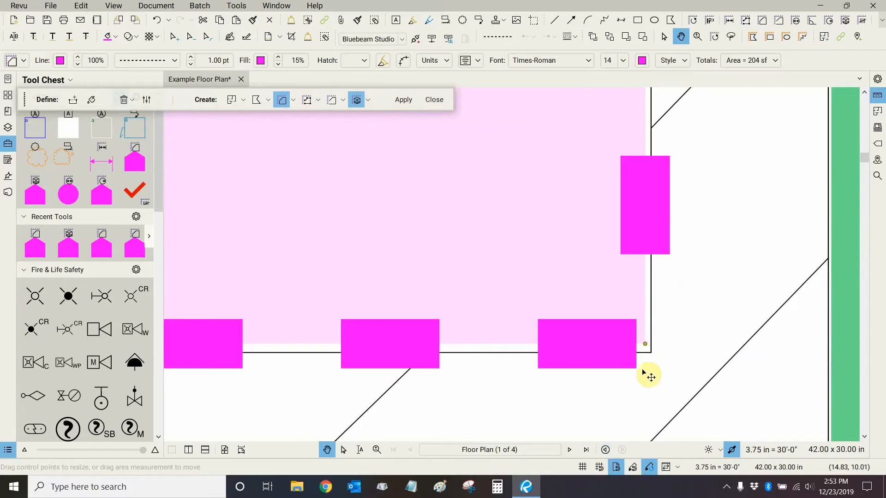
scroll(663, 326, down, 8)
scroll(662, 327, down, 1)
mouse_move(531, 360)
mouse_down()
mouse_move(560, 340)
mouse_move(580, 342)
mouse_up()
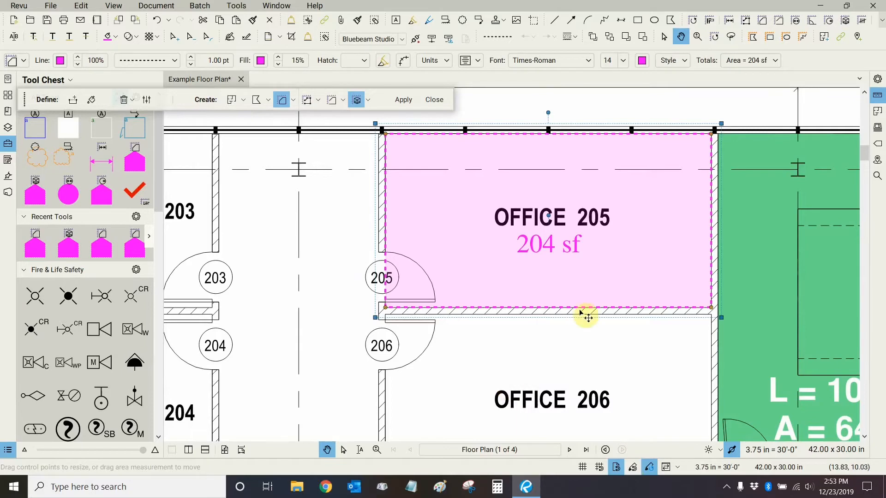
Step: Move the area measurement's lower-right corner point exactly onto the inner wall corner of Office 205
drag(585, 313, 507, 275)
drag(628, 224, 610, 294)
scroll(617, 296, up, 4)
scroll(616, 296, up, 8)
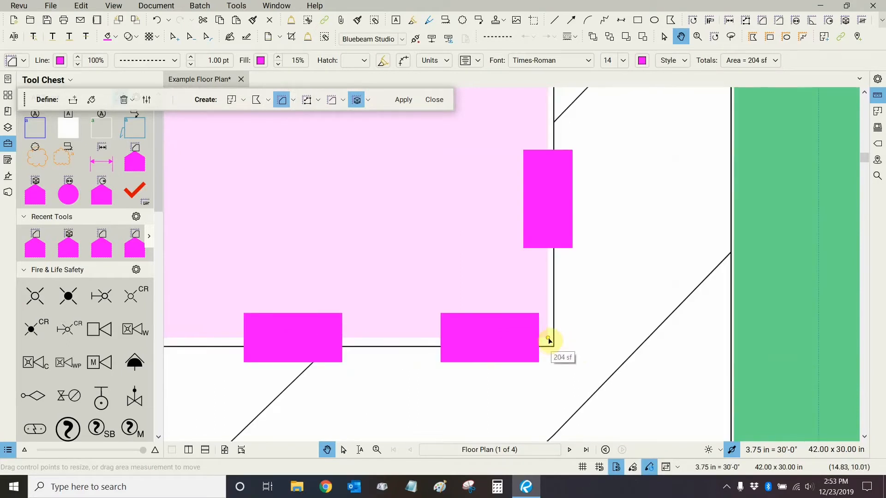
drag(549, 341, 555, 347)
scroll(555, 347, down, 6)
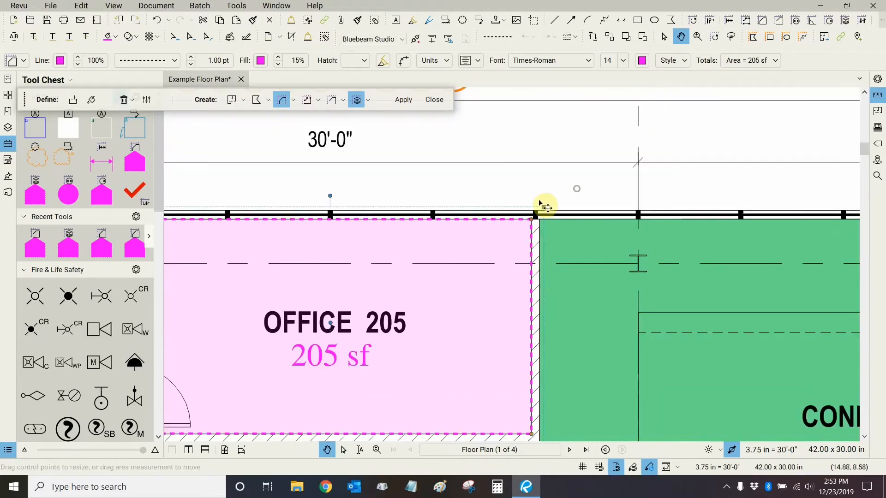
Step: Move the area measurement's upper-right corner point onto the inner wall corner of Office 205
scroll(540, 204, up, 6)
drag(492, 233, 498, 227)
scroll(499, 230, down, 8)
Step: Align the area measurement's upper-left and lower-left corner points with the inner wall corners of Office 205
drag(222, 215, 490, 222)
scroll(488, 243, up, 5)
scroll(490, 222, down, 6)
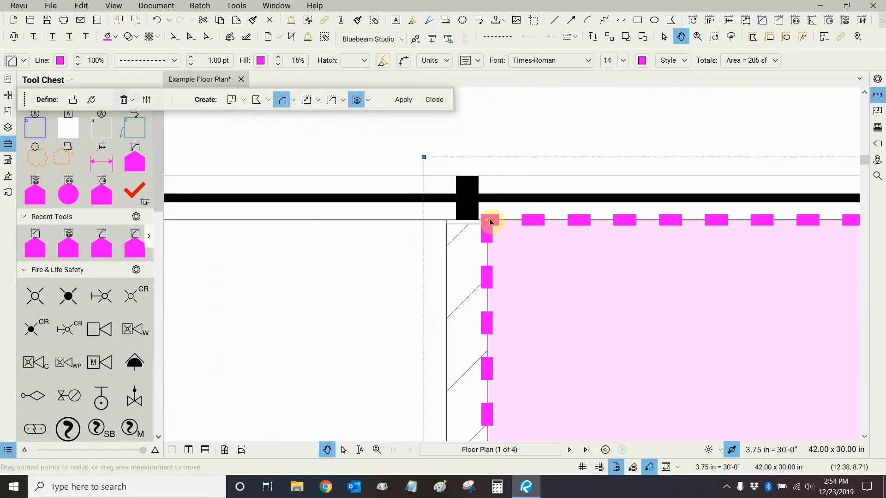
scroll(490, 332, up, 6)
scroll(530, 332, up, 3)
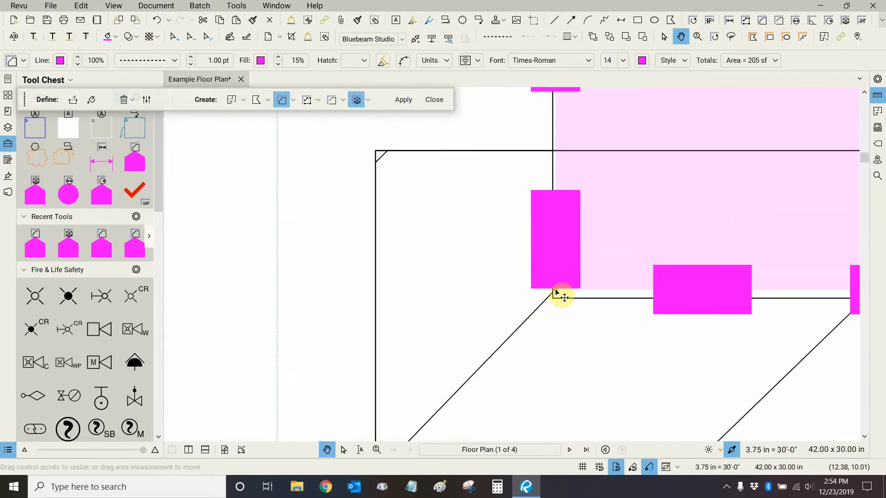
drag(555, 291, 552, 299)
scroll(552, 299, down, 10)
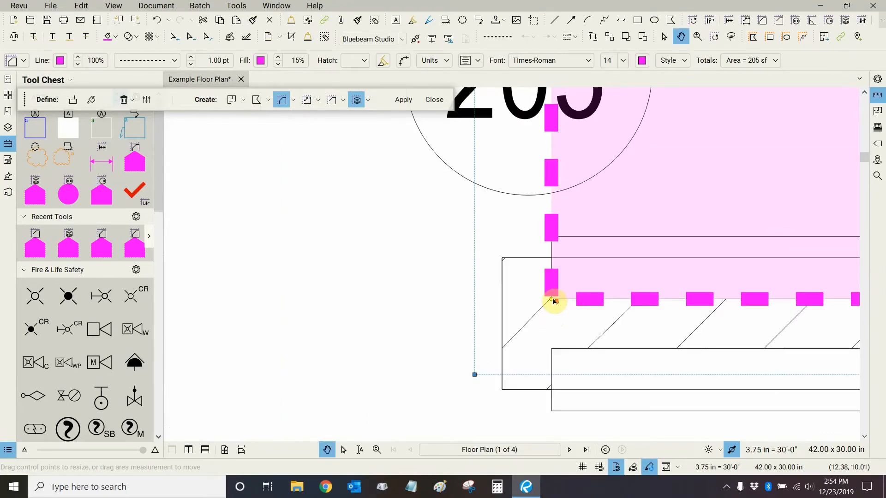
drag(711, 243, 444, 264)
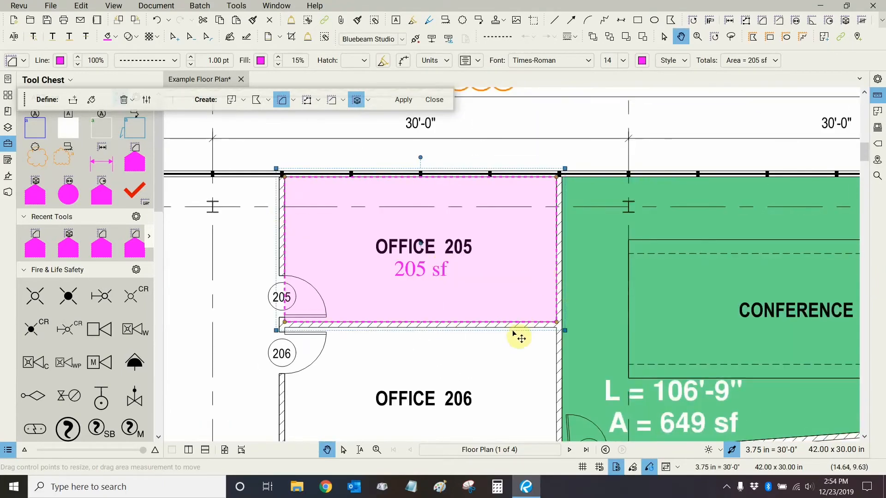
drag(504, 337, 557, 224)
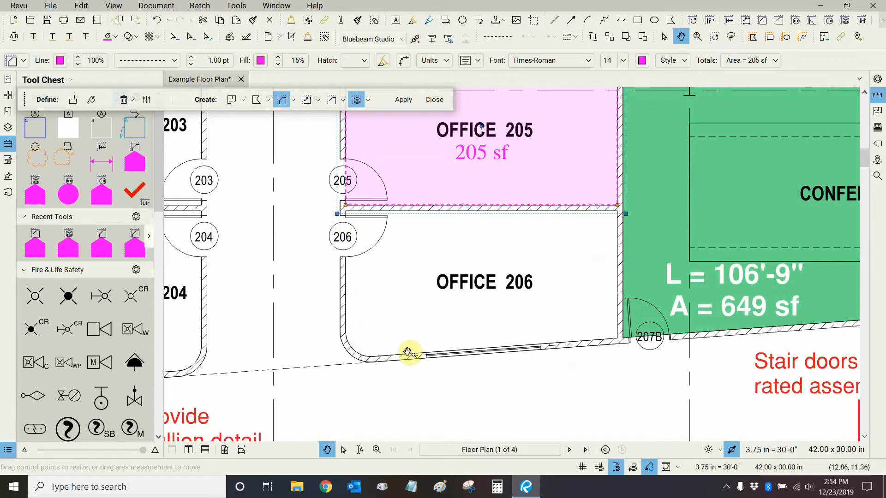
drag(579, 254, 562, 355)
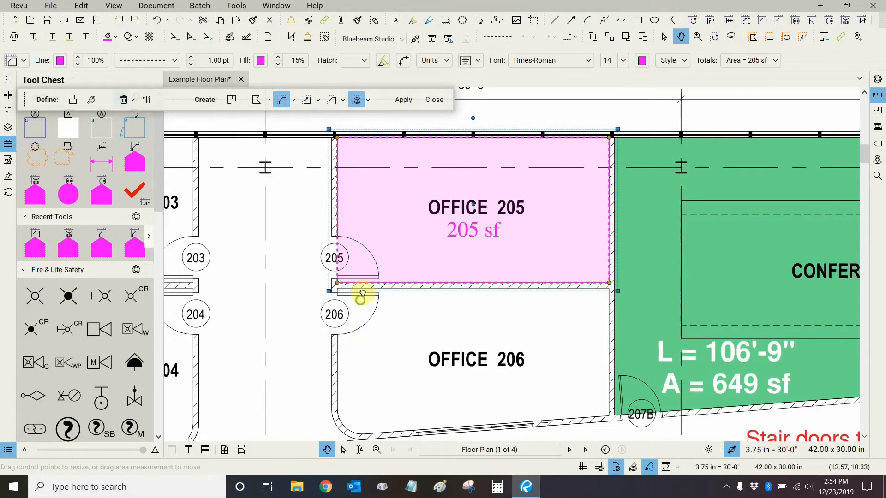
Step: Deselect the Office 205 area measurement and save the floor plan
drag(363, 296, 380, 255)
drag(500, 225, 490, 292)
scroll(501, 249, up, 5)
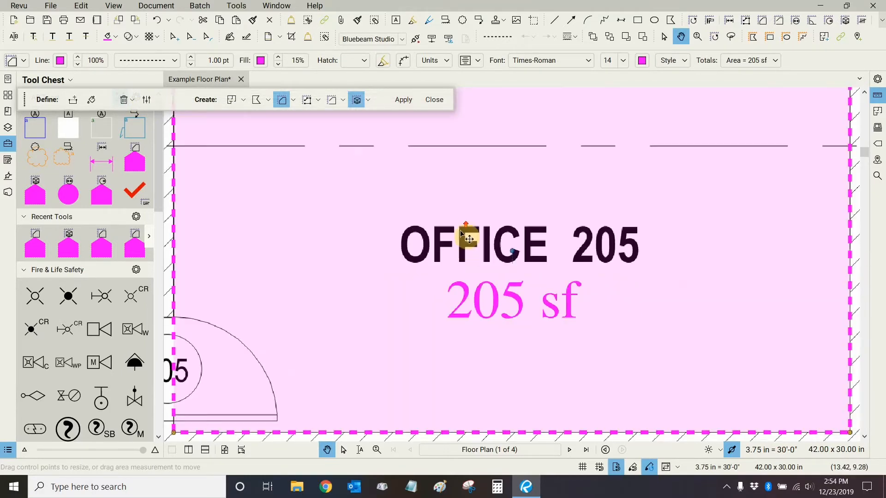
scroll(484, 240, down, 6)
click(458, 201)
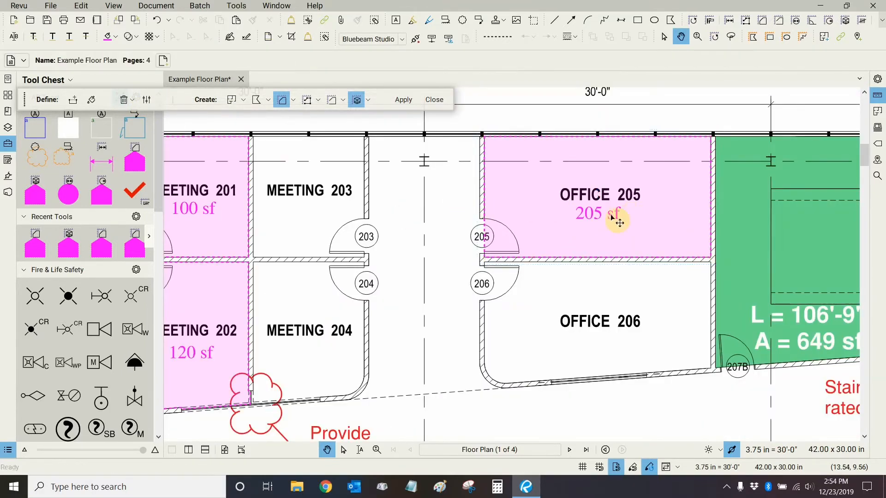
drag(602, 330, 462, 261)
scroll(405, 237, up, 4)
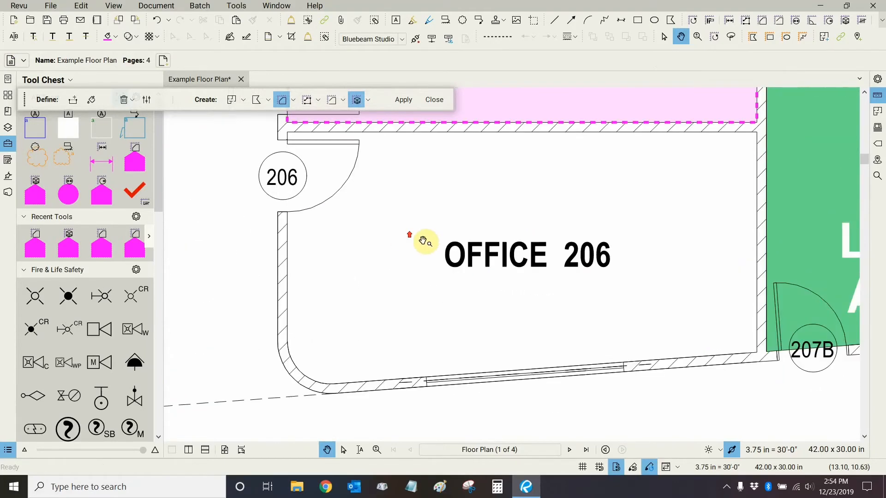
drag(445, 223, 420, 243)
click(47, 21)
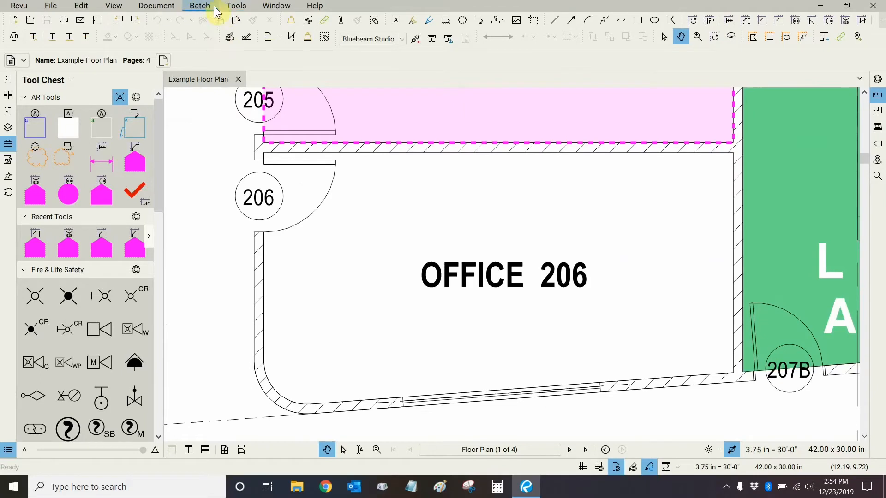
Step: Start Dynamic Fill and draw a boundary across the door 206 opening, from wall end to wall end
click(236, 9)
mouse_move(247, 45)
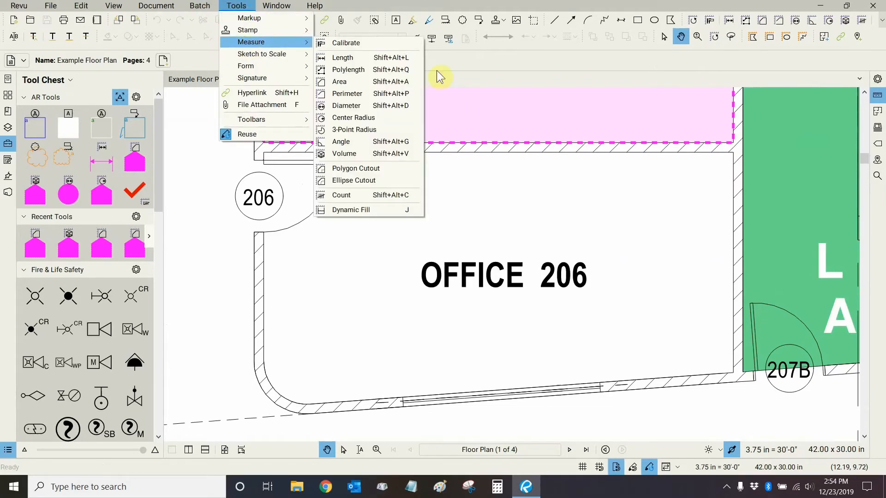
click(361, 211)
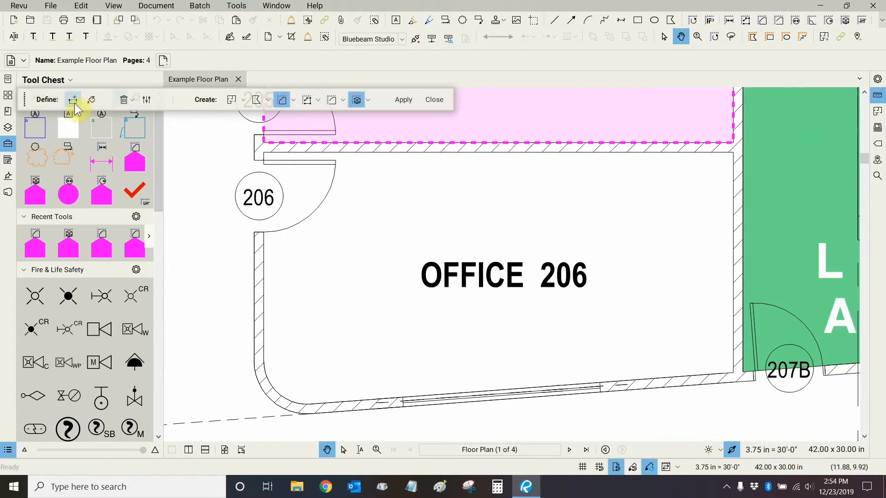
click(73, 100)
scroll(461, 190, down, 1)
scroll(400, 232, up, 4)
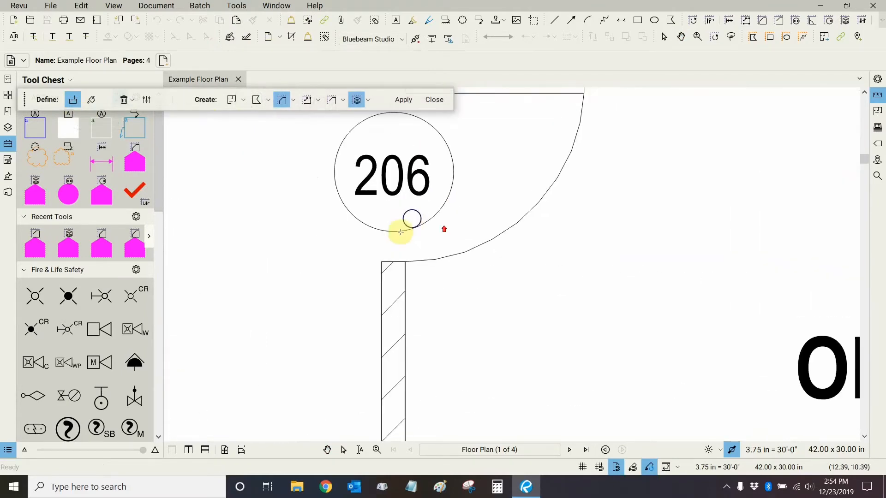
scroll(394, 273, up, 2)
scroll(402, 251, down, 3)
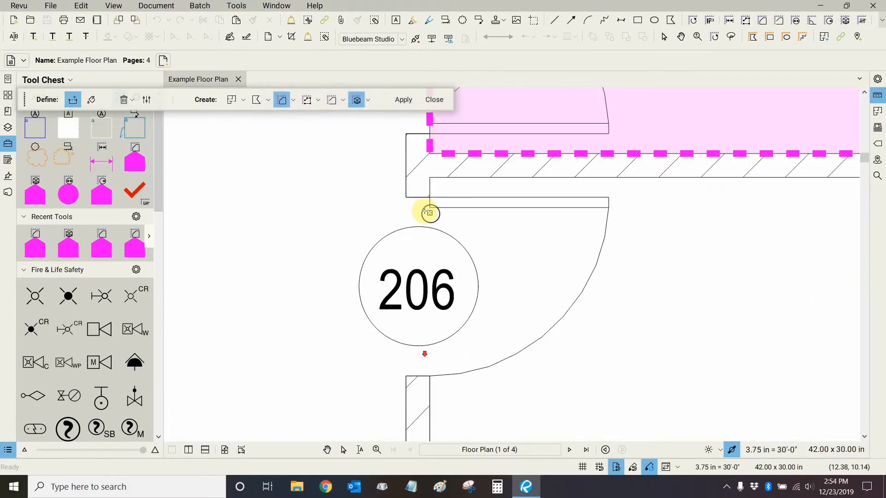
scroll(428, 214, up, 2)
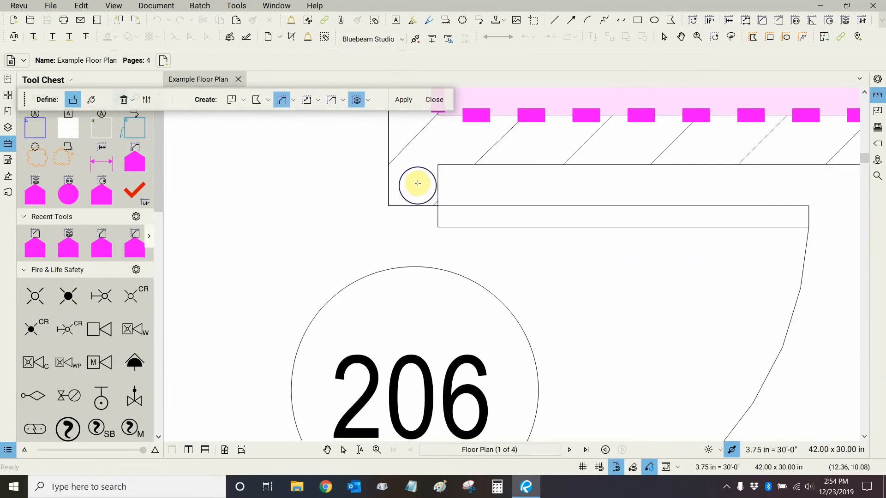
click(418, 184)
scroll(417, 183, down, 2)
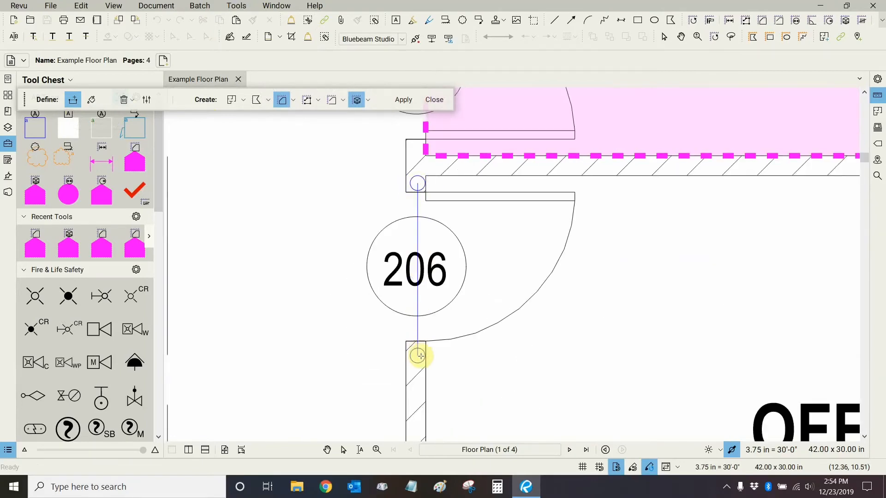
scroll(420, 349, up, 2)
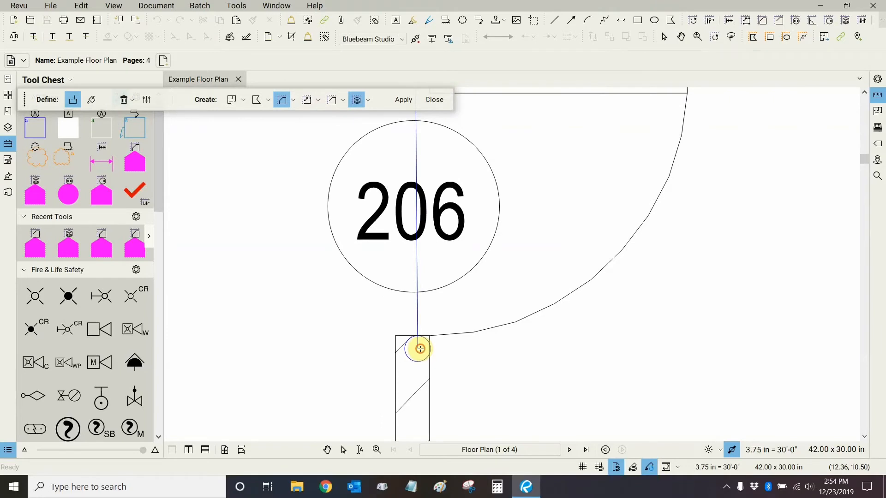
click(420, 349)
key(Return)
Step: Exclude volume from the measurements to create and try to fill Office 206 with Dynamic Fill
drag(538, 225, 463, 280)
scroll(463, 270, down, 2)
drag(478, 215, 409, 243)
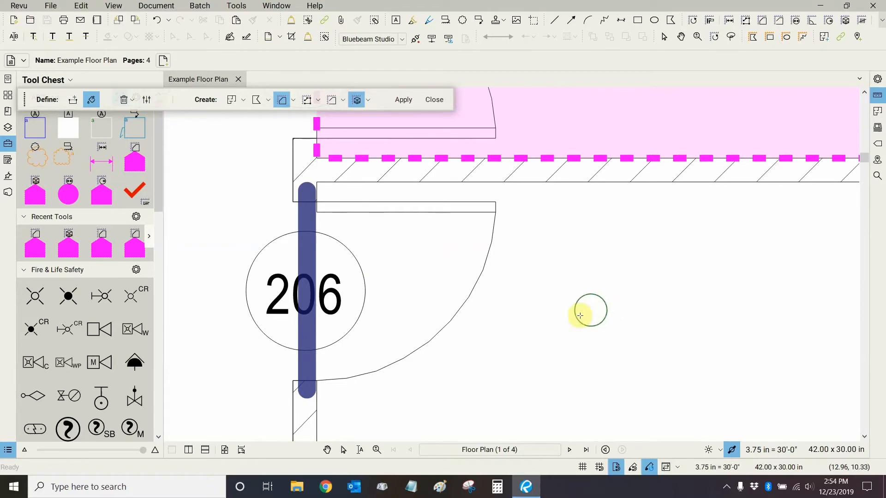
drag(581, 340, 408, 224)
scroll(458, 178, down, 2)
scroll(355, 205, down, 1)
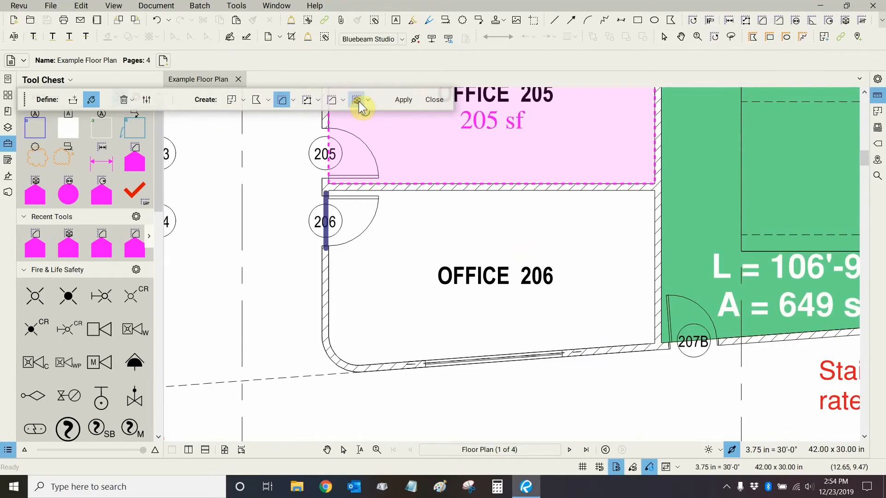
mouse_move(502, 271)
mouse_down()
mouse_move(475, 320)
mouse_move(468, 317)
mouse_up()
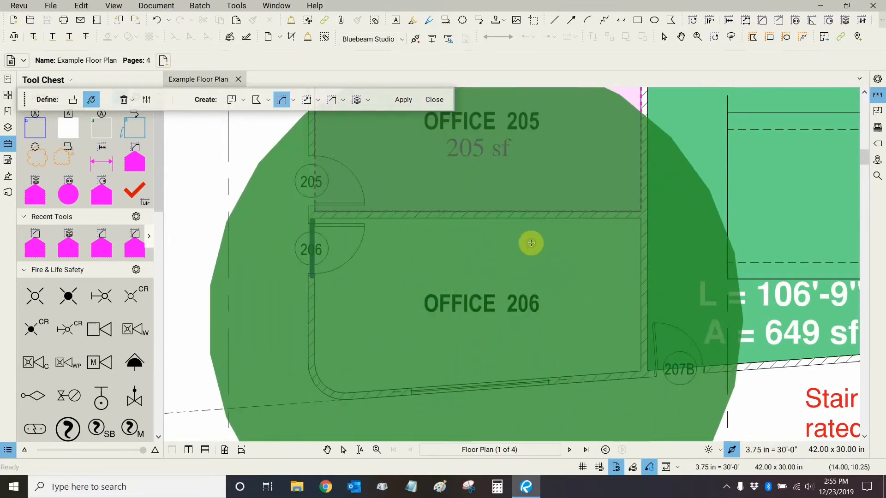
Step: Undo the last fill and set the Dynamic Fill edge sensitivity to High
scroll(494, 159, up, 4)
scroll(447, 174, down, 5)
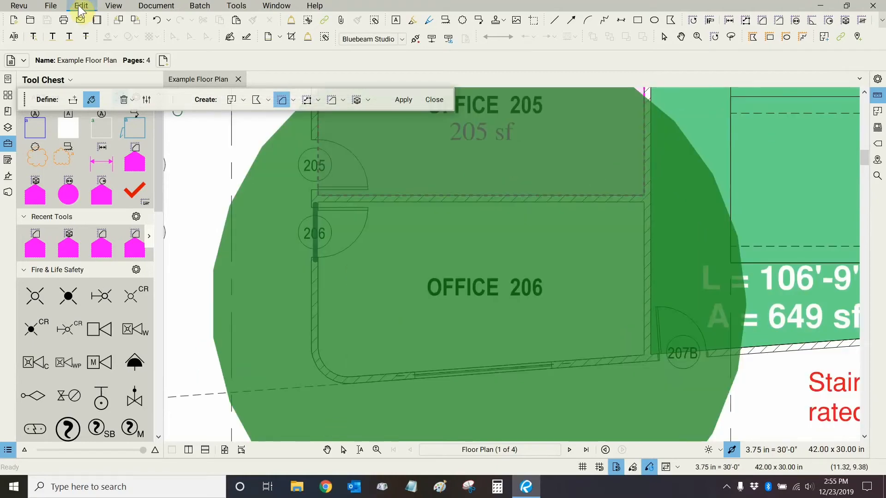
click(81, 6)
click(95, 24)
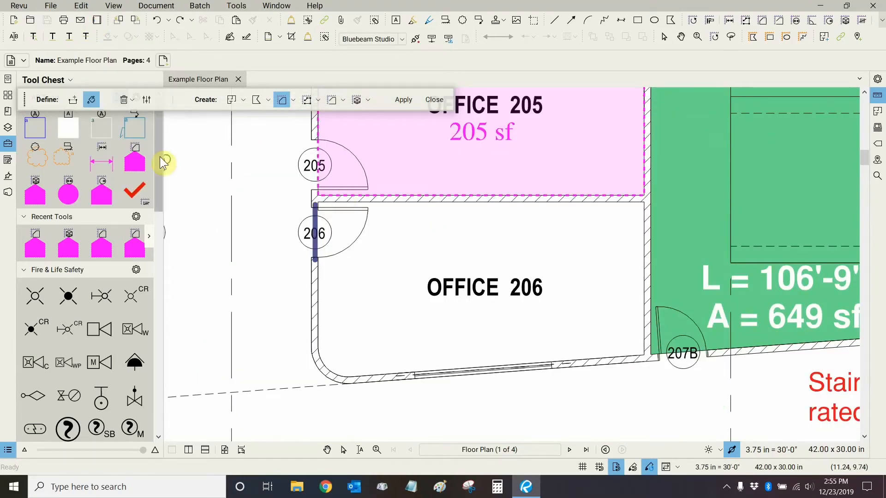
mouse_move(253, 173)
mouse_down()
mouse_move(334, 204)
mouse_move(250, 177)
mouse_up()
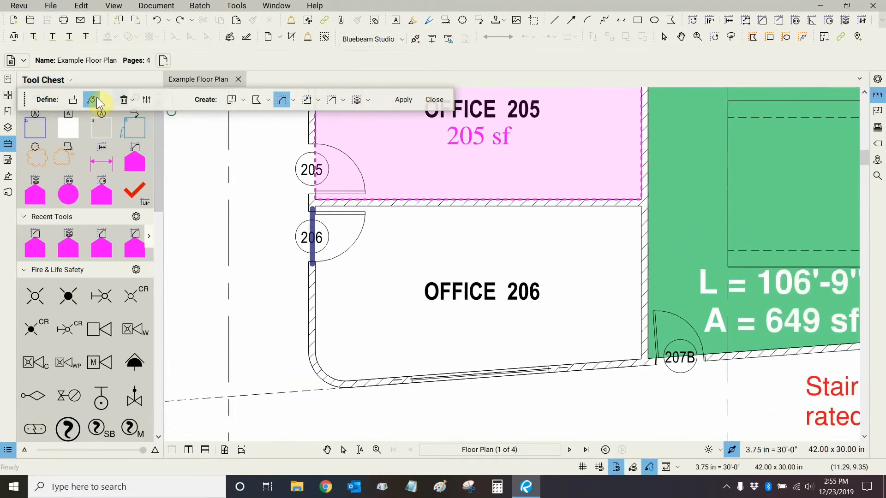
click(147, 99)
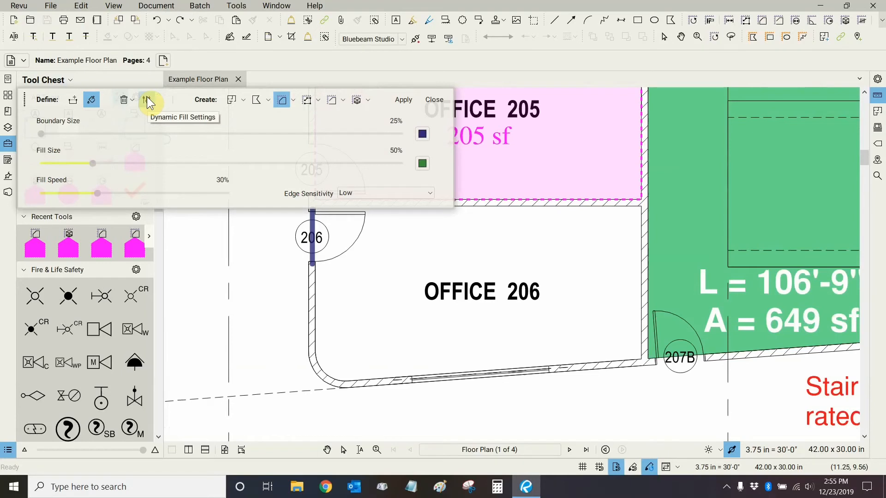
click(367, 193)
click(362, 214)
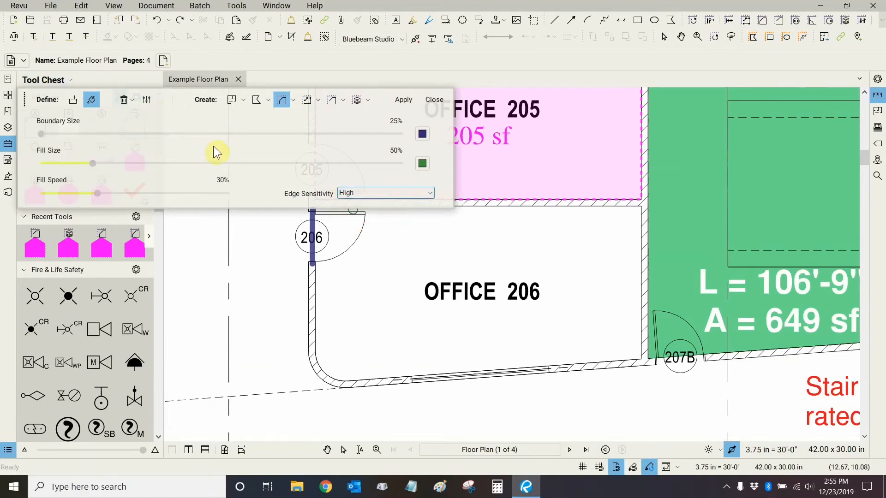
click(146, 99)
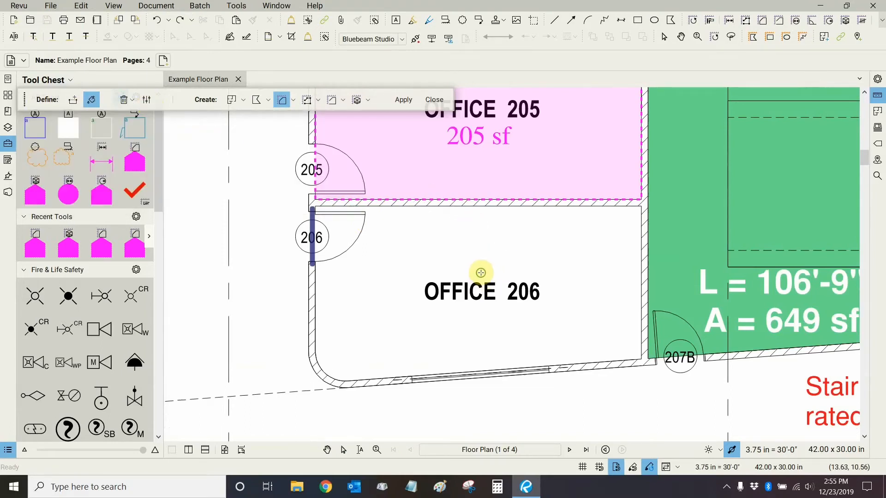
Step: Fill Office 206 outside the door swing, inspect it around the door, and clear only the fill
drag(481, 273, 481, 274)
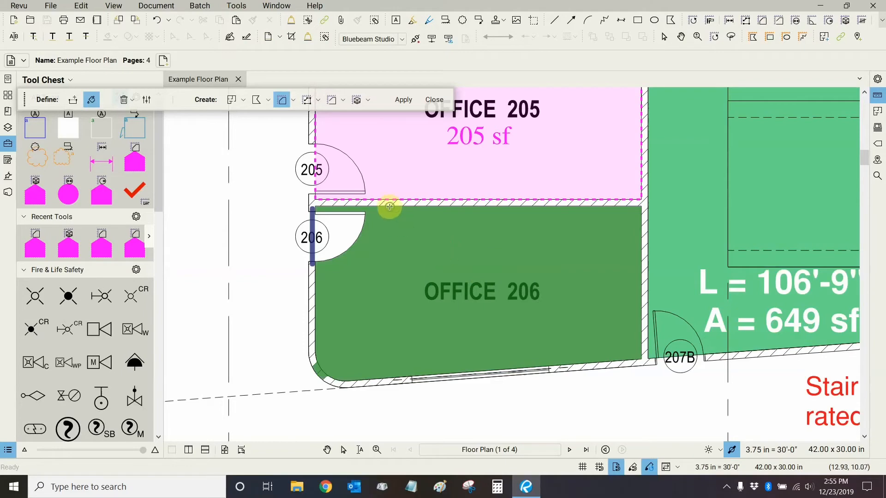
scroll(320, 213, up, 5)
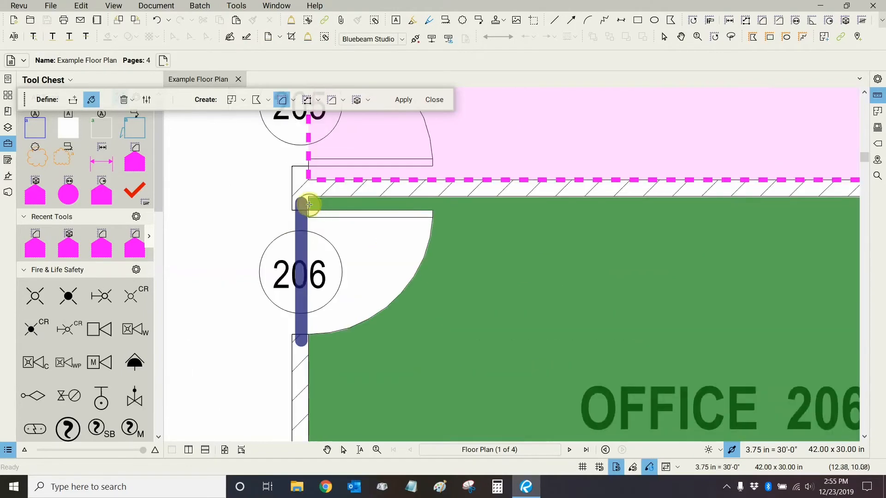
drag(386, 374, 425, 44)
scroll(330, 312, down, 5)
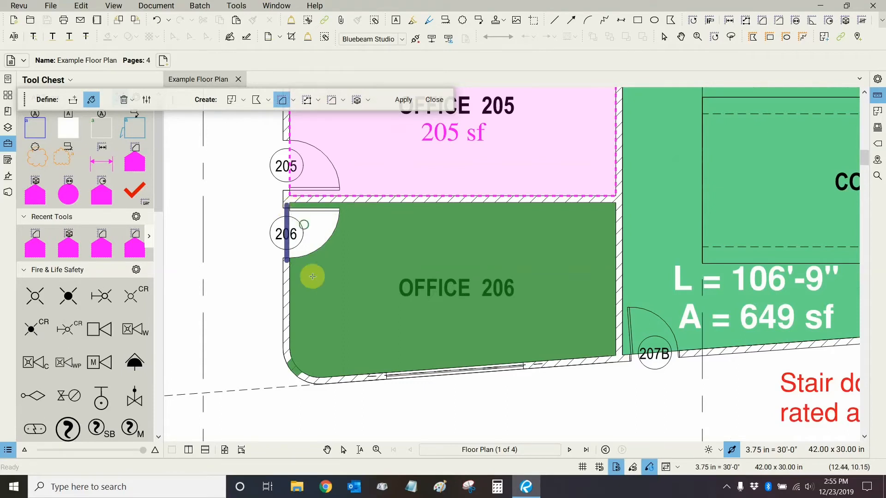
click(125, 101)
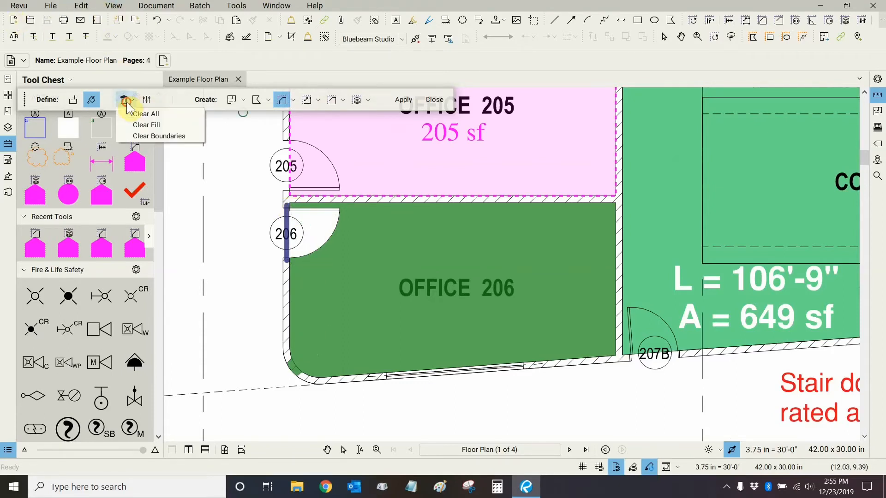
click(131, 125)
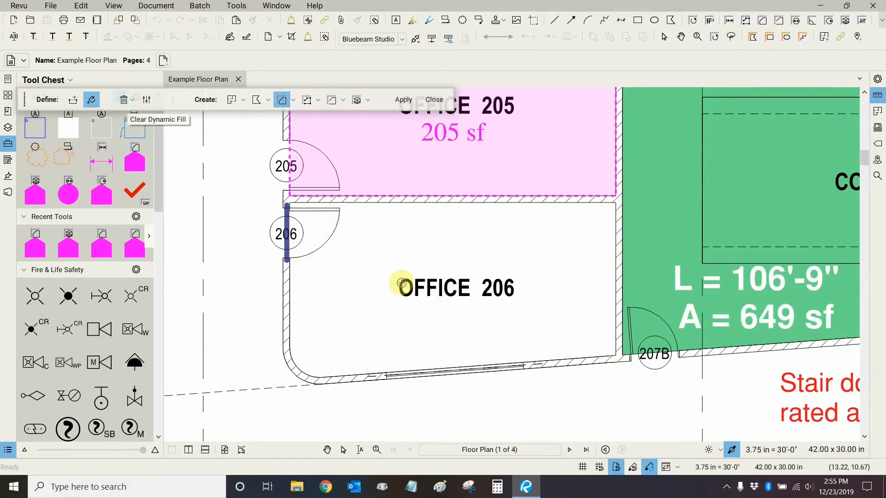
Step: Fill all of Office 206 including the door swing and create the area measurement from the fill
drag(411, 268, 395, 240)
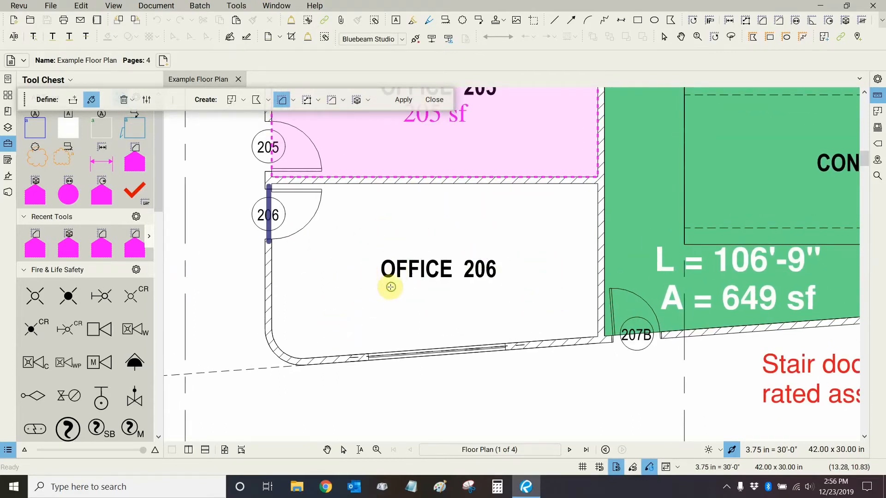
mouse_move(410, 288)
mouse_down()
mouse_move(390, 254)
mouse_move(289, 217)
mouse_move(410, 227)
mouse_move(530, 254)
mouse_move(490, 266)
mouse_up()
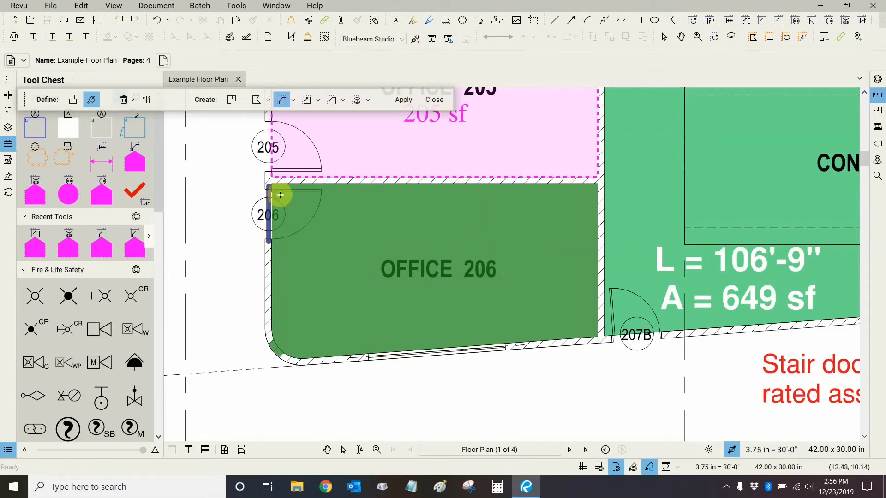
scroll(275, 342, up, 6)
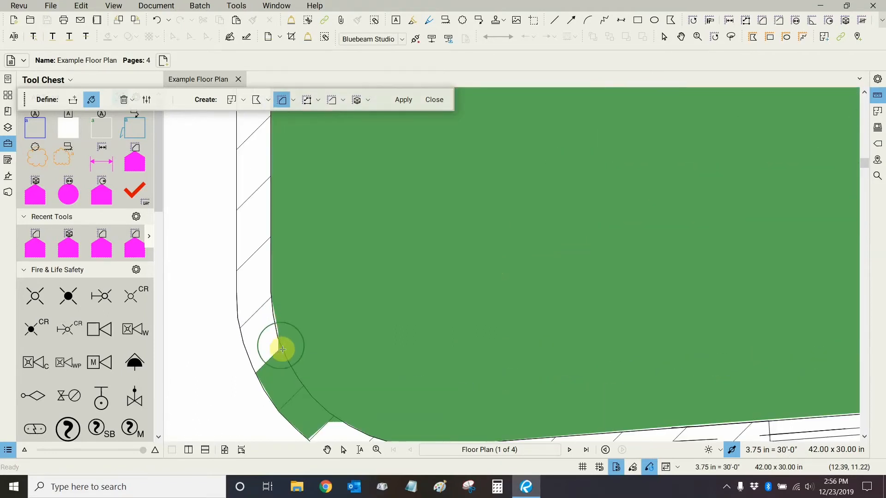
drag(358, 420, 283, 317)
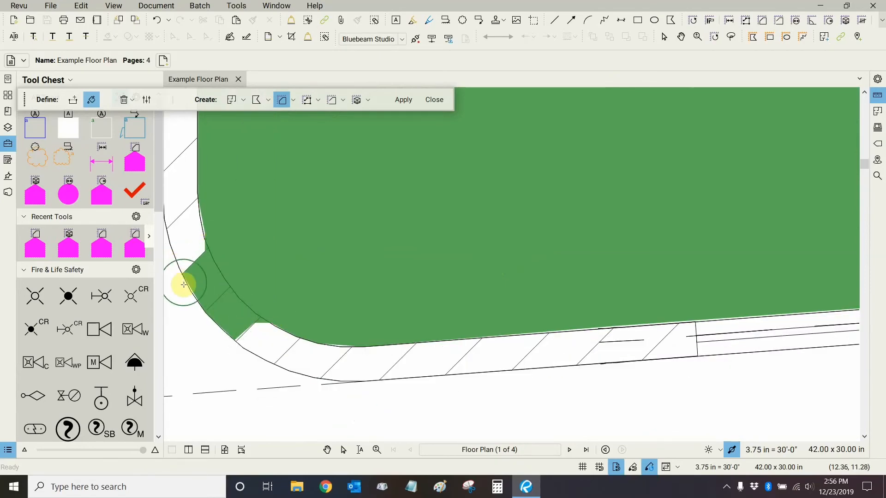
scroll(267, 353, down, 5)
mouse_move(356, 226)
mouse_down()
mouse_move(345, 277)
mouse_move(340, 257)
mouse_move(324, 255)
mouse_up()
scroll(341, 274, up, 2)
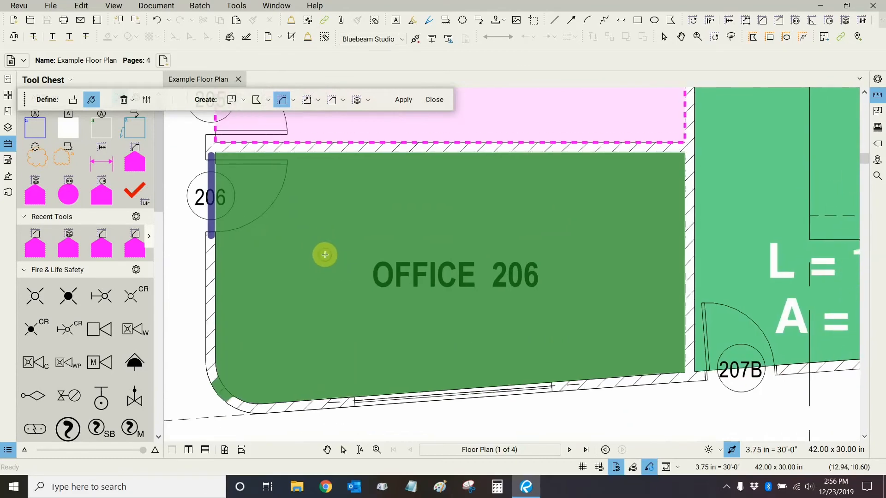
click(403, 101)
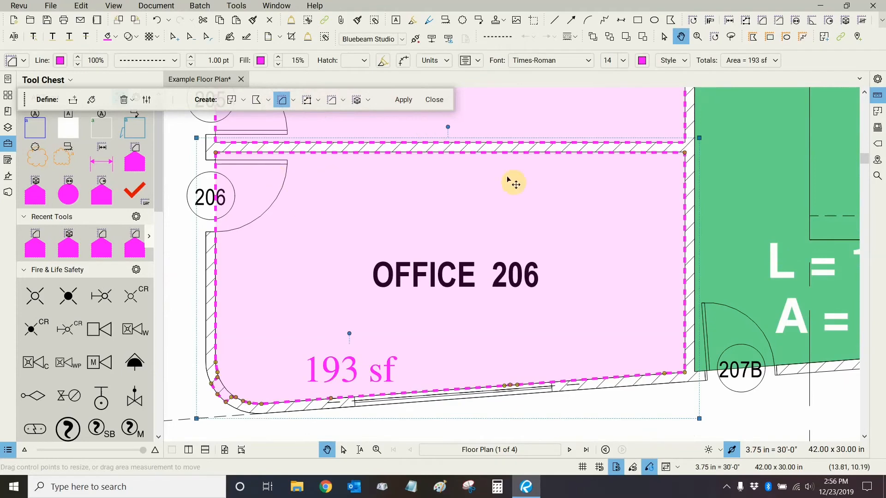
Step: Remove the surplus control points of the Office 206 area along the exterior wall between its lower-right corner and the window
scroll(215, 152, up, 6)
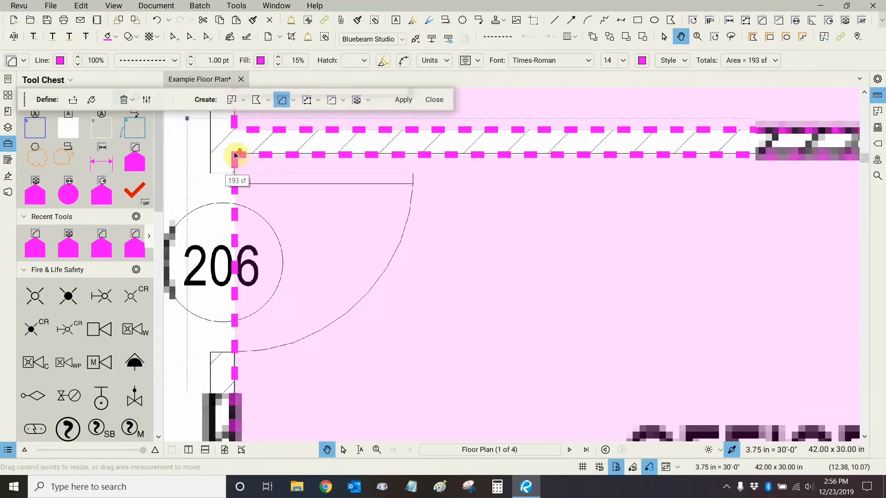
scroll(237, 154, down, 6)
scroll(705, 406, up, 4)
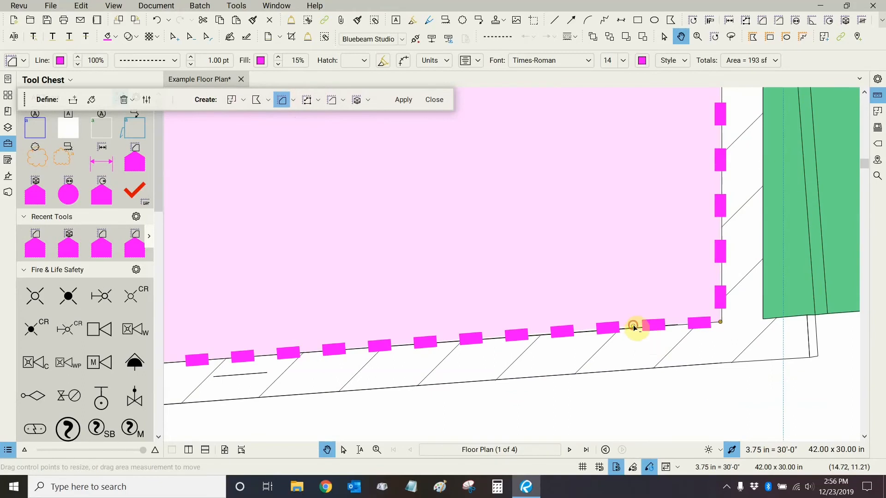
drag(422, 291, 774, 211)
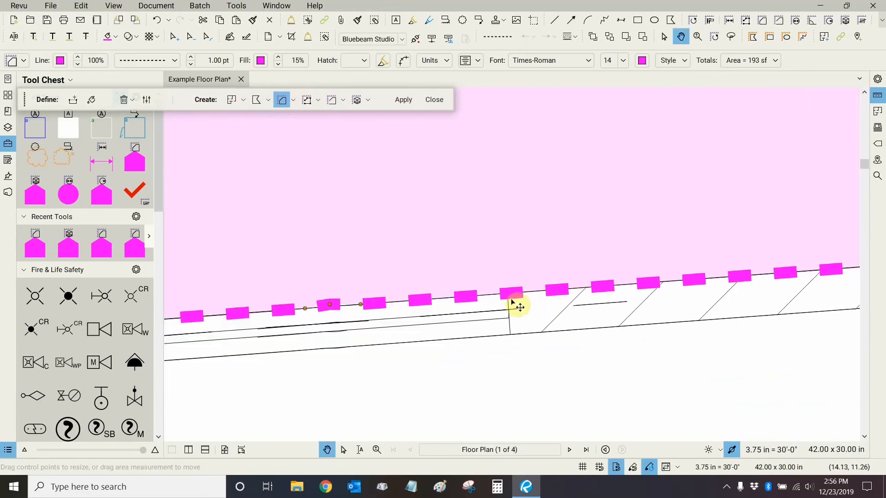
drag(367, 293, 653, 238)
shift+click(615, 250)
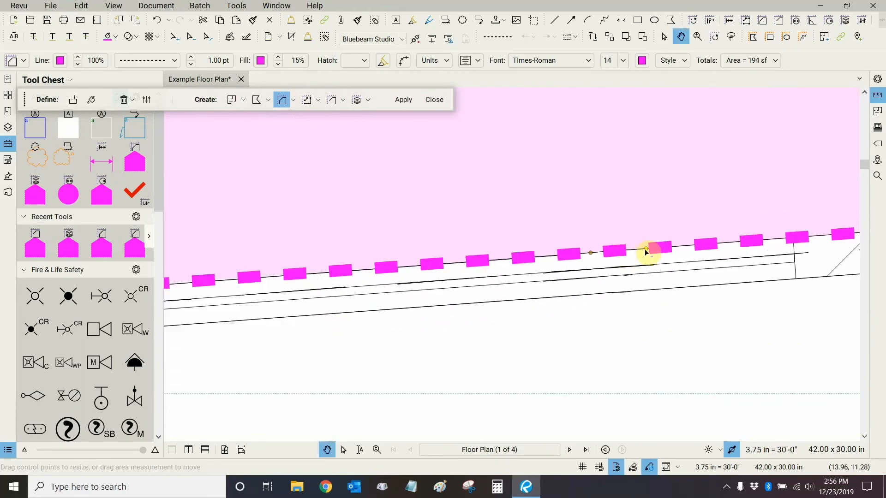
scroll(646, 251, down, 4)
scroll(642, 251, up, 2)
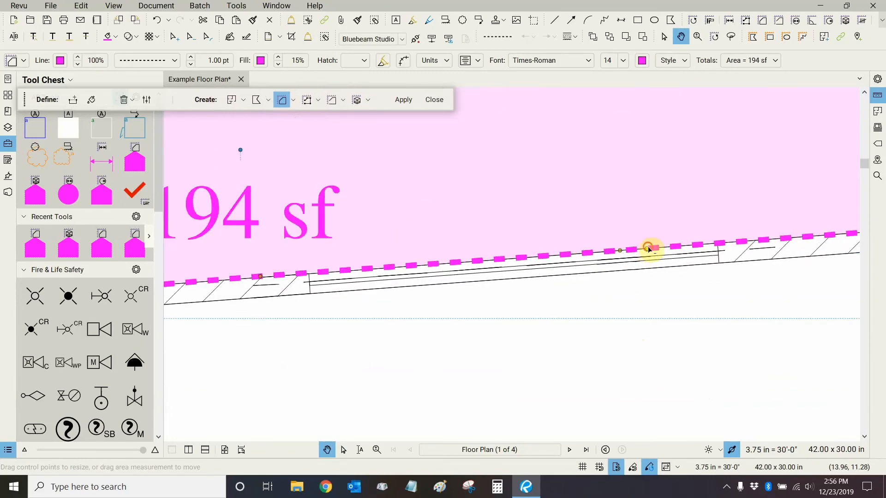
shift+click(648, 249)
shift+click(621, 252)
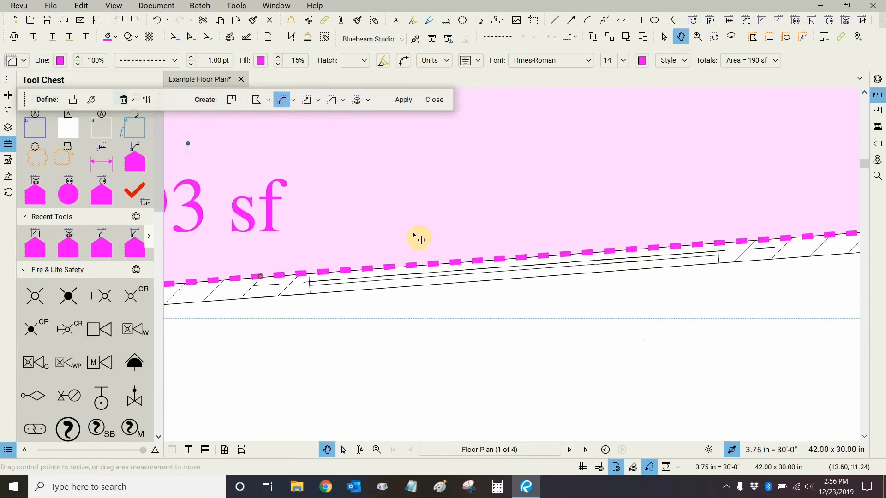
Step: Remove the surplus control point of the Office 206 area just left of the window on the exterior wall
drag(414, 235, 615, 214)
scroll(496, 267, up, 3)
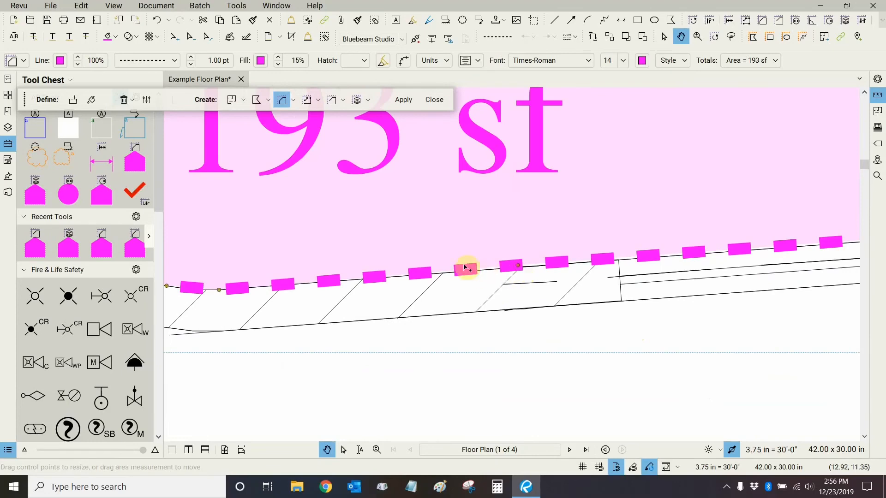
scroll(464, 267, down, 2)
scroll(586, 274, up, 2)
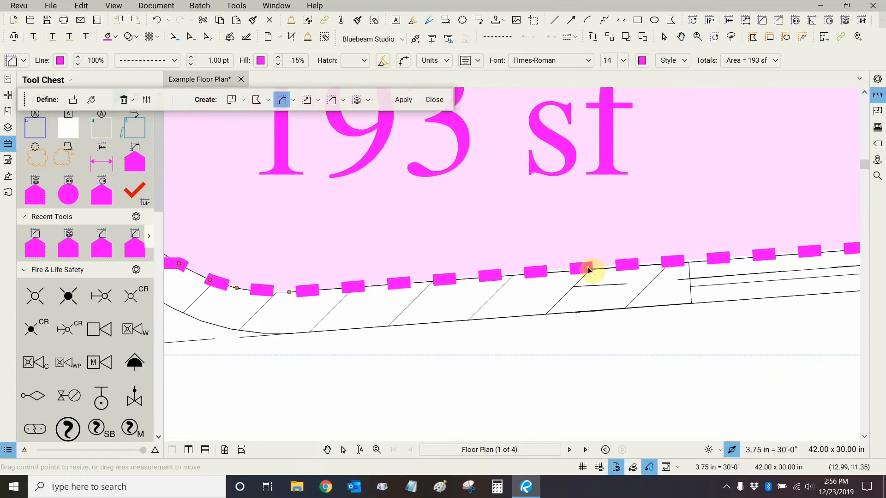
shift+click(588, 268)
Step: Remove the control points cutting into the rounded corner's wall hatching and place one control point midway on the inner wall face
drag(396, 242, 676, 248)
drag(490, 189, 499, 247)
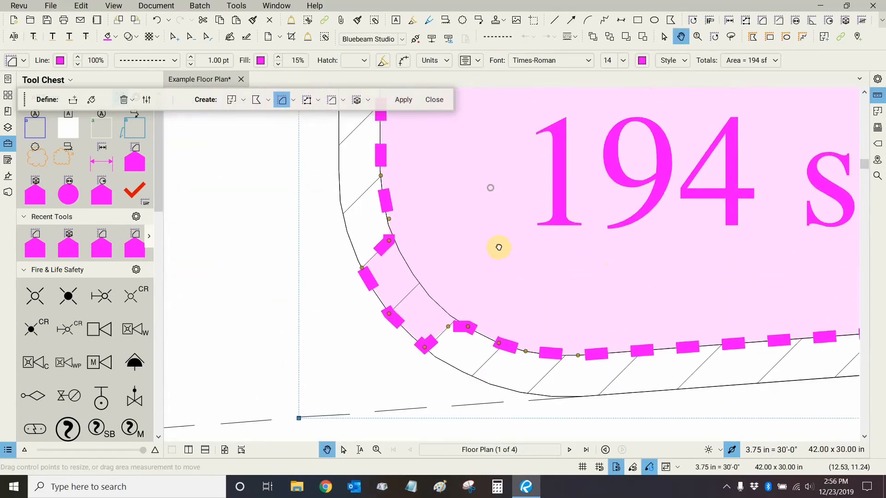
scroll(373, 275, up, 1)
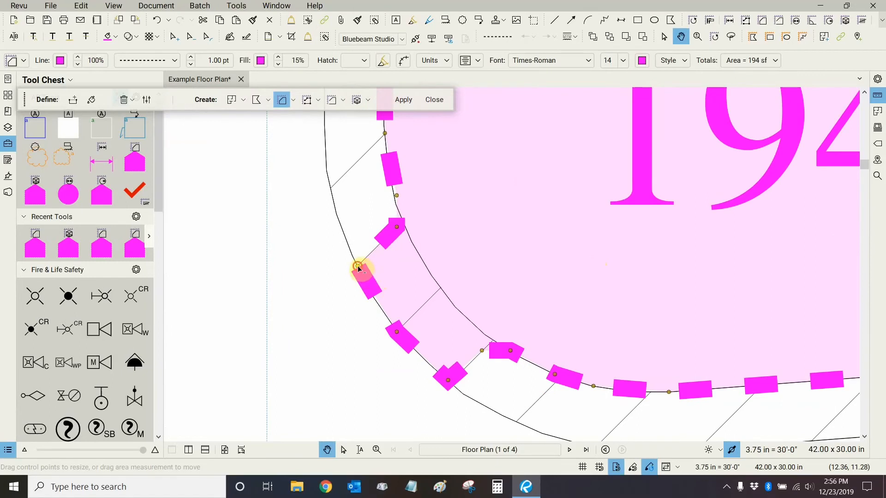
drag(358, 267, 440, 293)
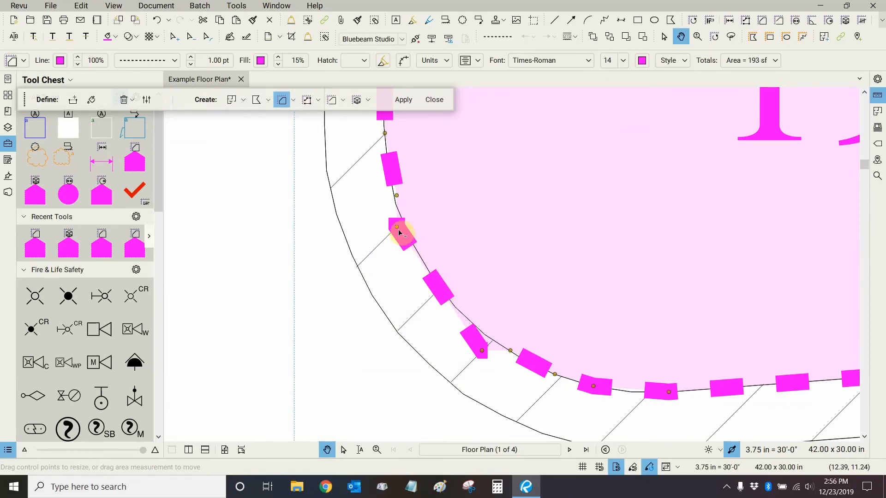
drag(397, 227, 490, 323)
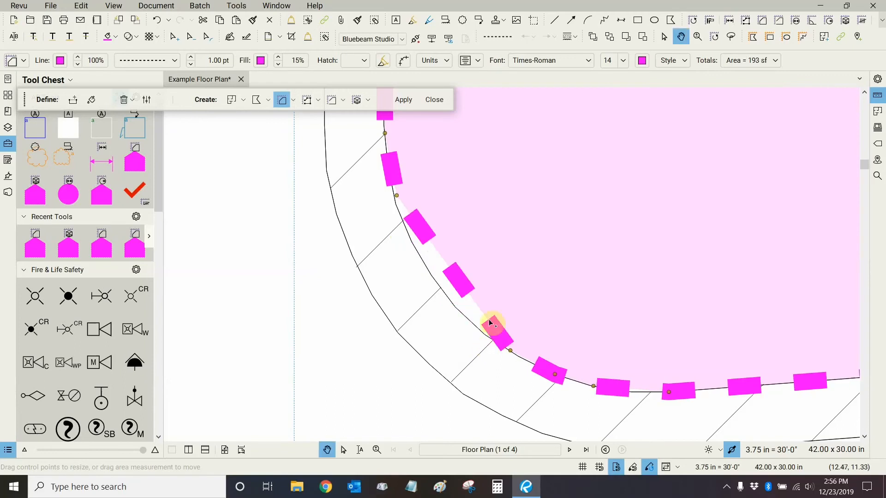
shift+click(455, 276)
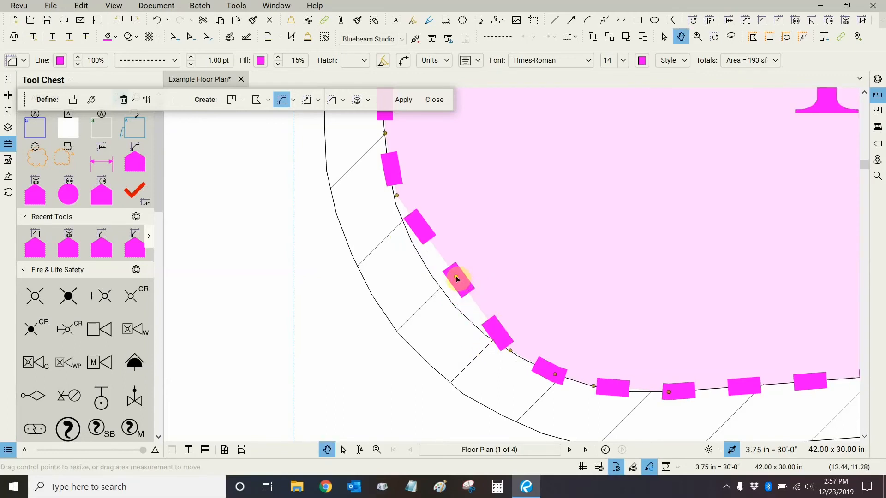
drag(456, 277, 441, 288)
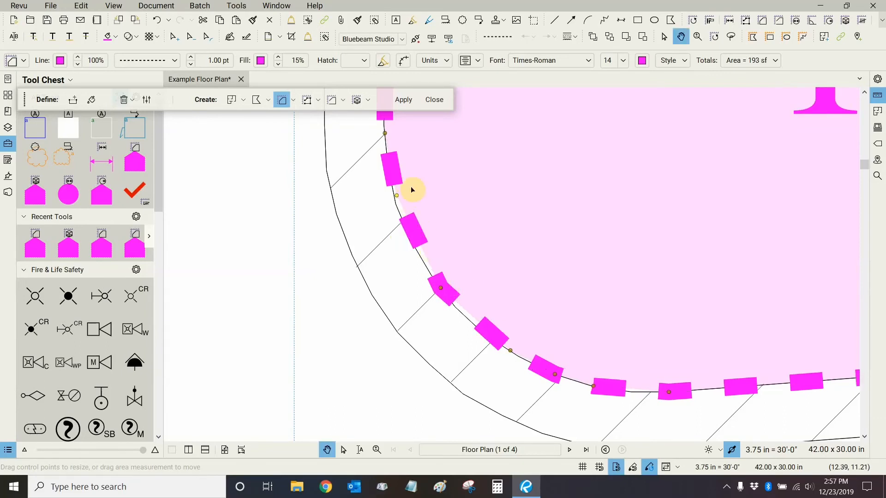
Step: Move the control points at the lower end of the rounded corner onto the inner wall line
mouse_move(428, 182)
mouse_down()
mouse_move(418, 223)
mouse_move(296, 139)
mouse_up()
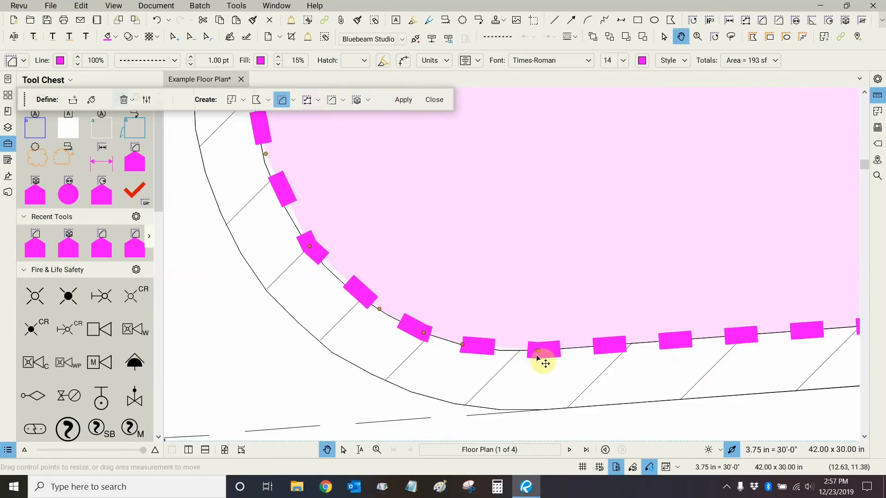
drag(538, 351, 520, 351)
scroll(425, 340, up, 4)
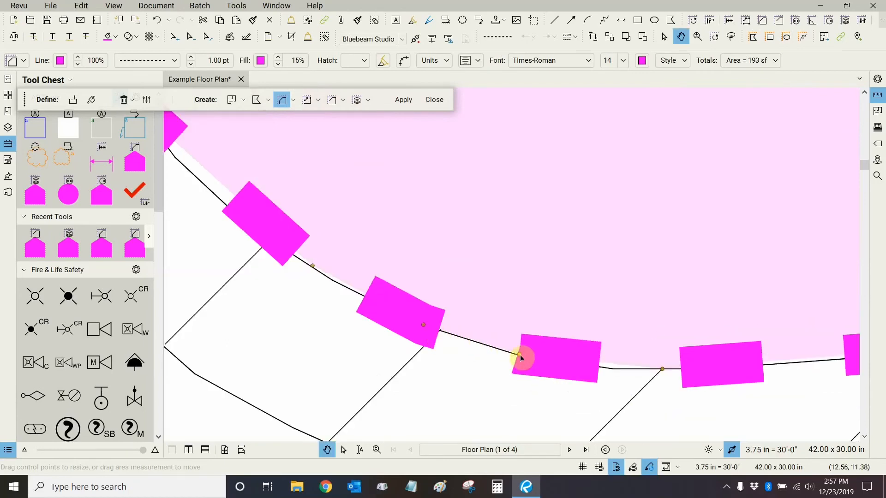
drag(365, 300, 350, 291)
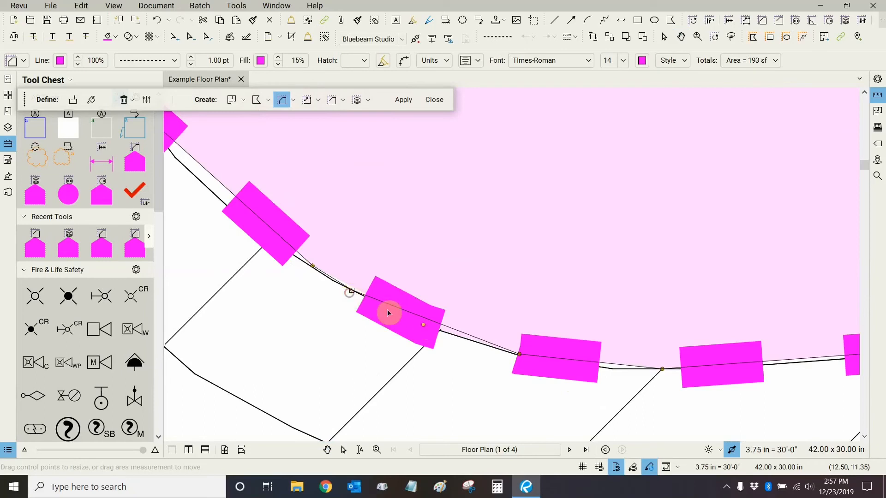
drag(520, 356, 440, 332)
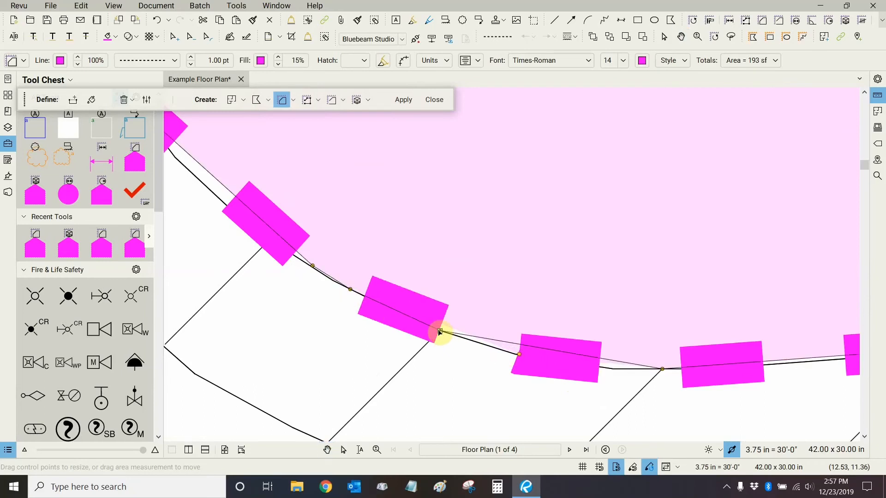
Step: Shift the control points in the middle and upper part of the rounded corner onto the wall line, dropping the surplus one
drag(311, 267, 199, 182)
drag(351, 290, 269, 242)
drag(267, 203, 539, 352)
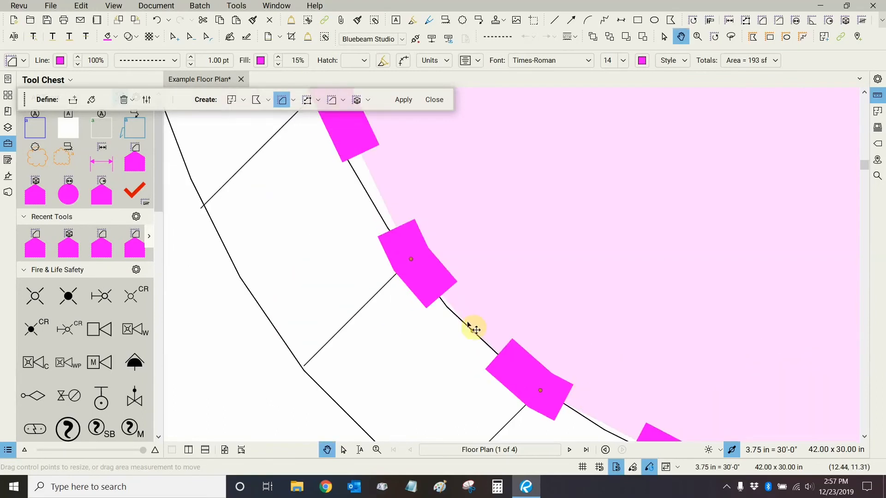
shift+click(473, 333)
drag(452, 168, 485, 329)
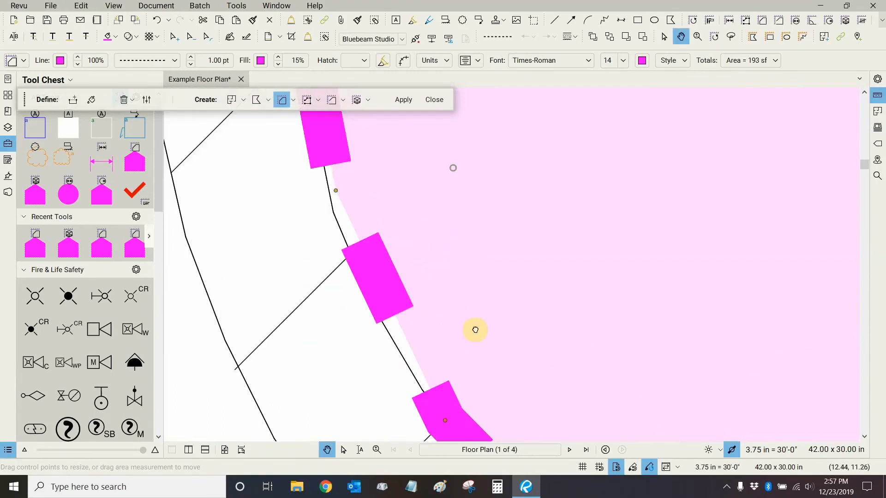
drag(335, 190, 350, 257)
Step: Align the control point at the upper end of the rounded corner, where the curve meets the straight left wall
drag(411, 200, 448, 344)
scroll(387, 263, down, 3)
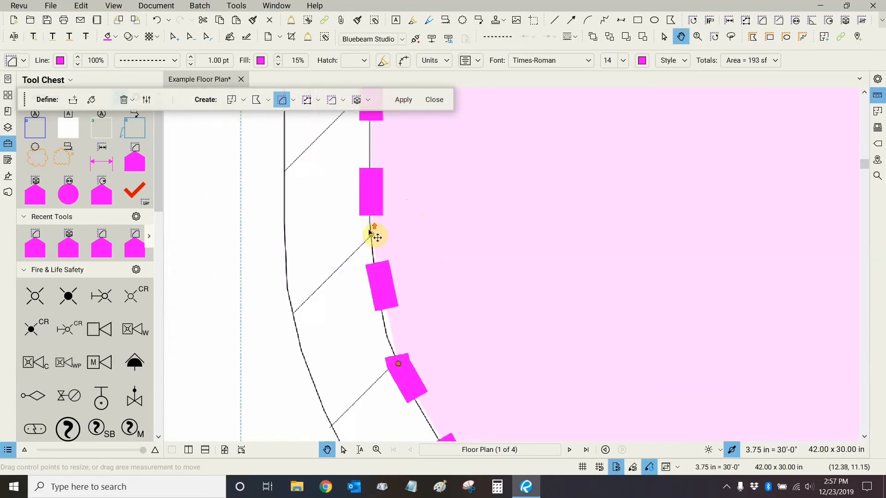
scroll(373, 239, up, 3)
scroll(374, 239, down, 3)
scroll(382, 244, up, 2)
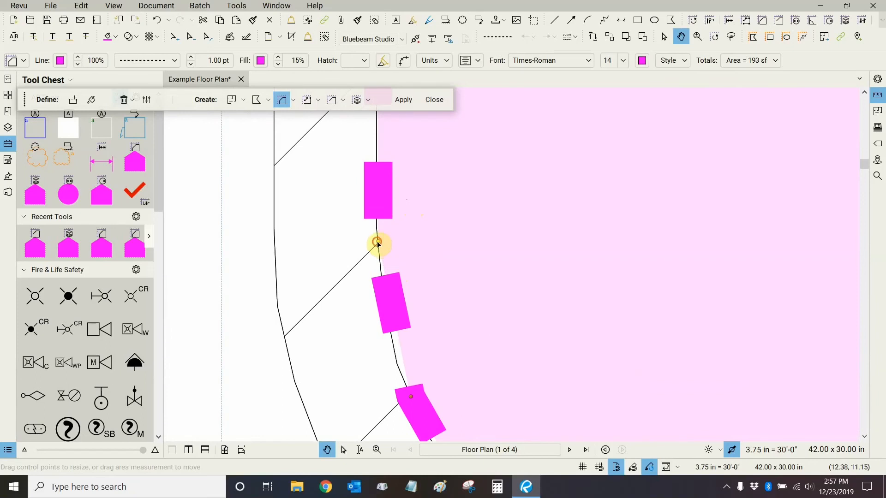
drag(377, 243, 378, 249)
scroll(435, 291, down, 3)
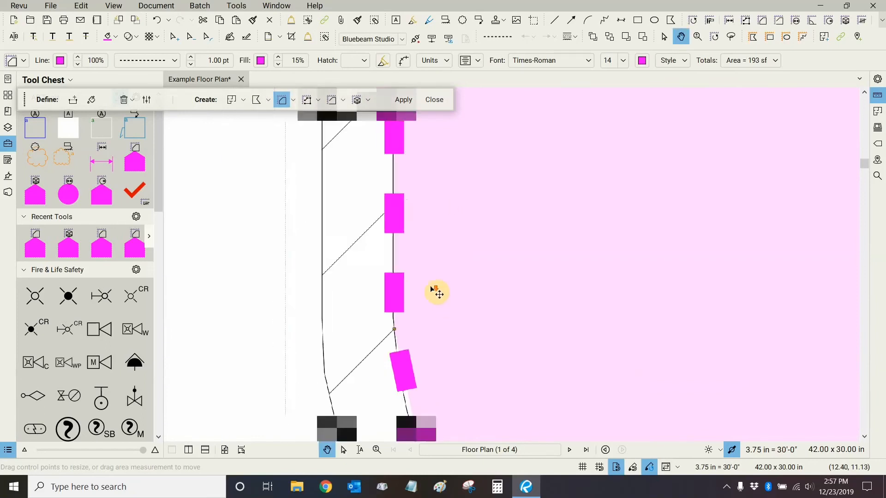
Step: Move the control point on the straight left wall down along the wall's inner face, closer to the rounded corner
scroll(454, 287, up, 3)
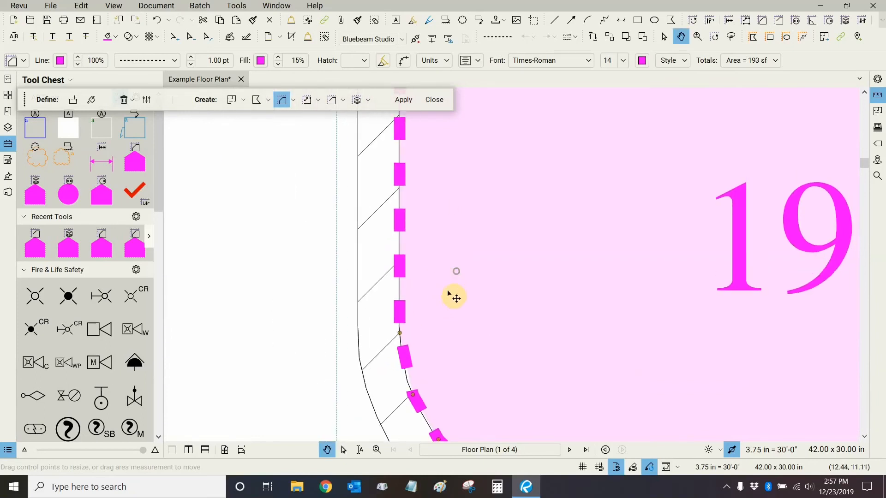
shift+click(392, 161)
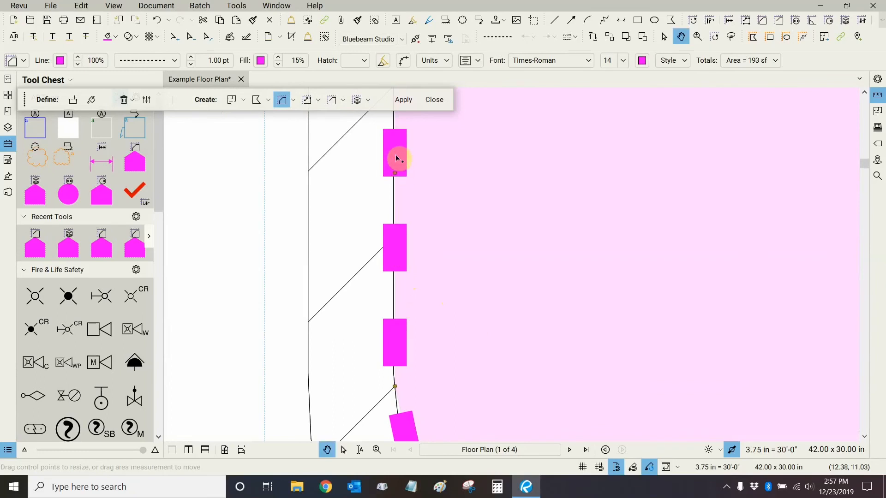
shift+click(393, 244)
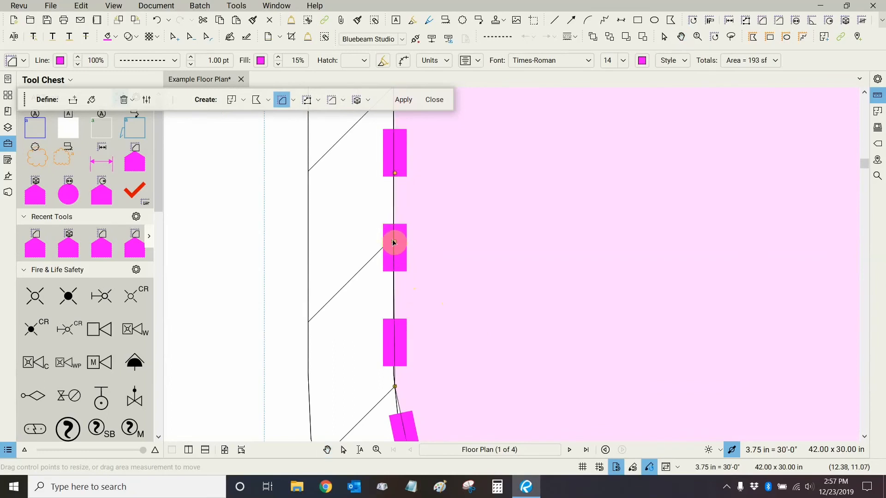
drag(394, 235, 395, 235)
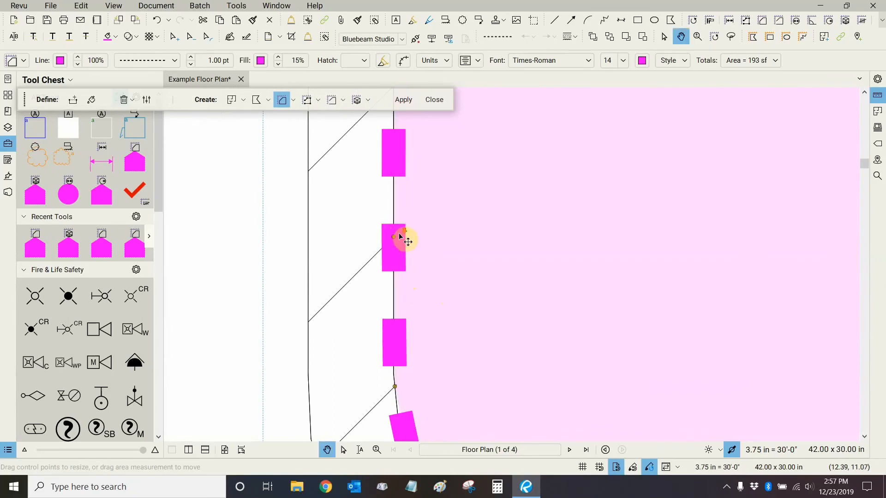
Step: Examine the cleaned-up Office 206 outline around the rounded corner, the door and the remaining walls
scroll(399, 237, down, 3)
scroll(405, 233, up, 4)
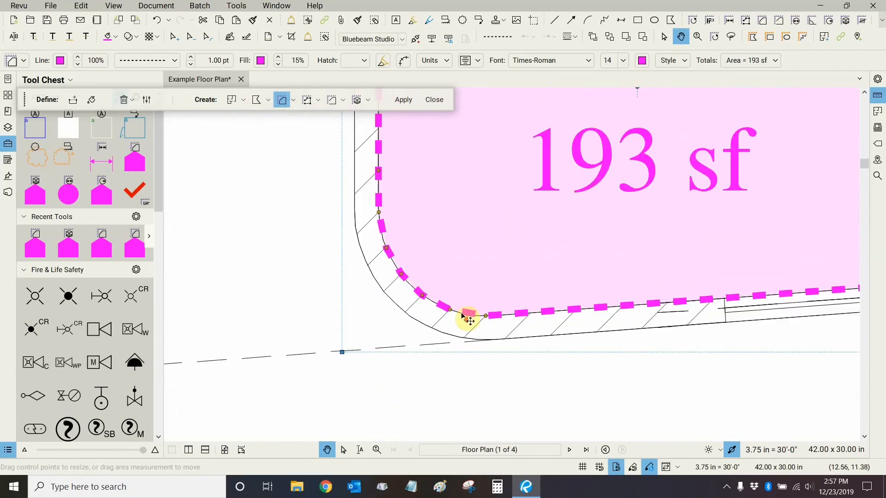
scroll(469, 318, up, 3)
scroll(500, 331, down, 3)
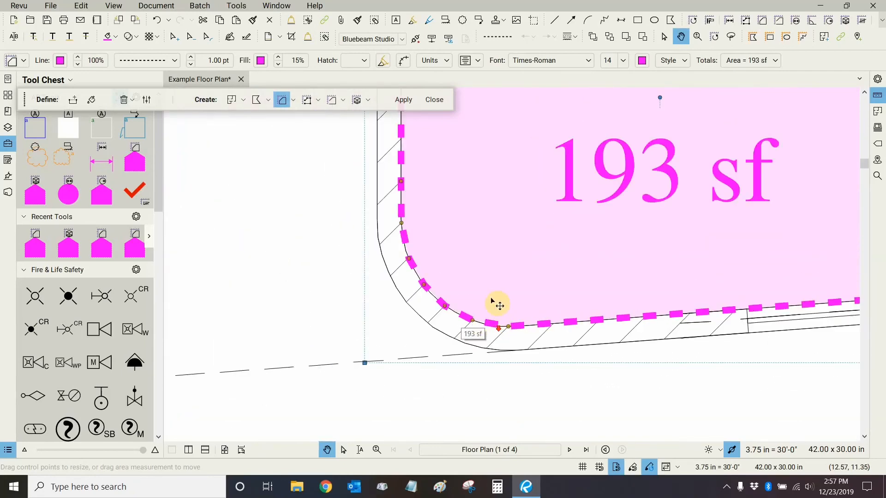
scroll(661, 255, down, 5)
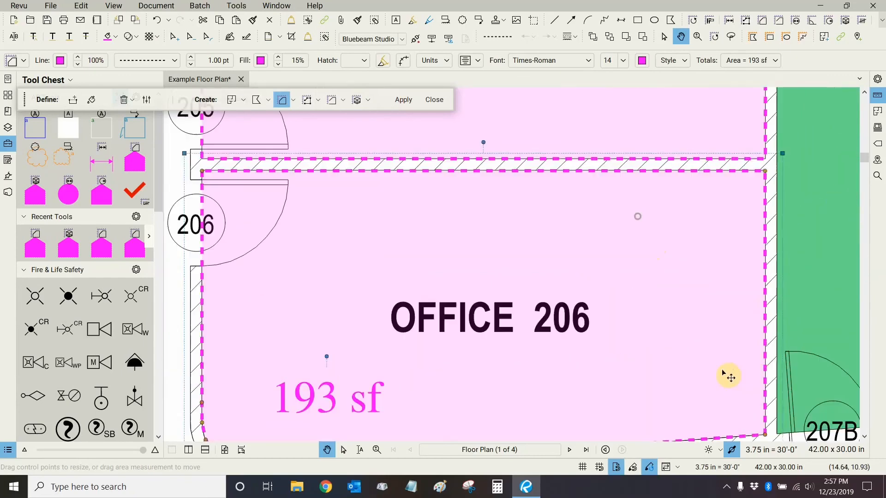
drag(531, 331, 496, 300)
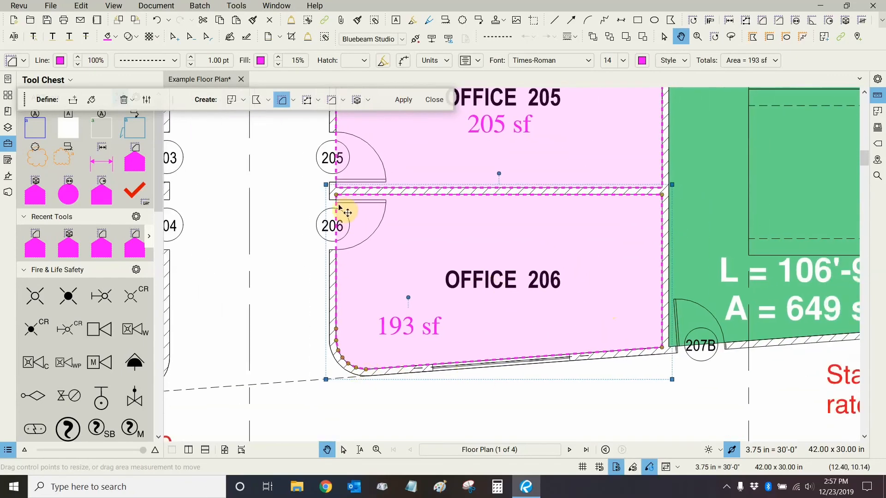
drag(570, 280, 495, 283)
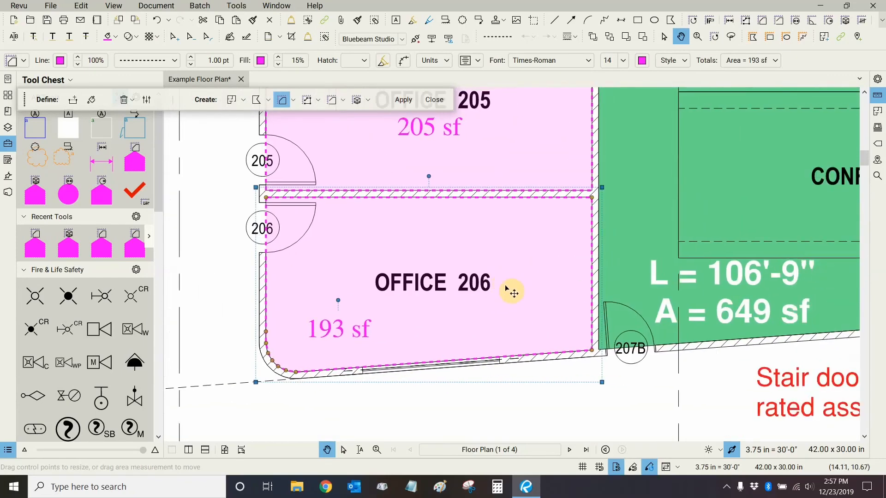
drag(593, 281, 622, 228)
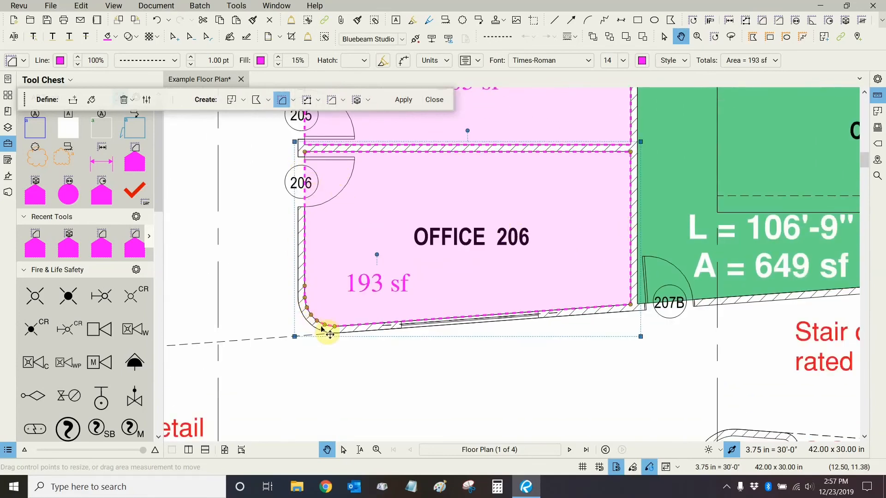
Step: Examine how closely the Office 206 area follows the inner wall lines at its upper-right corner
scroll(632, 153, up, 8)
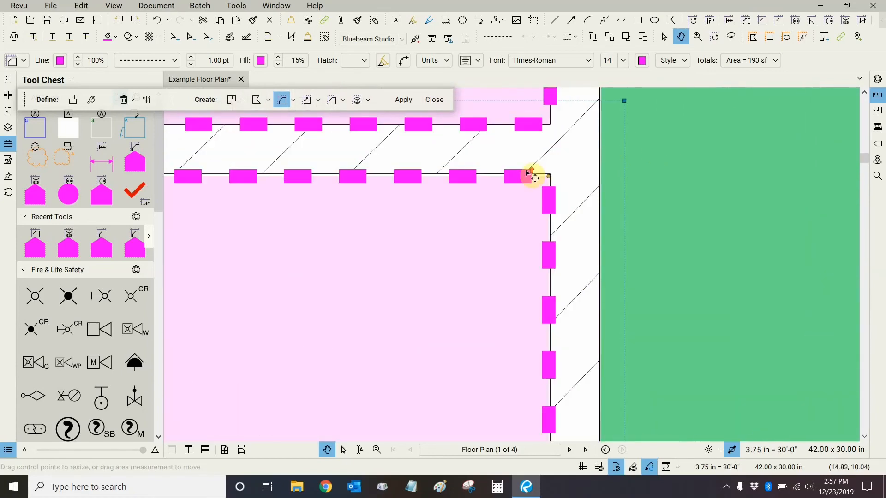
scroll(594, 178, down, 8)
drag(593, 175, 638, 208)
drag(486, 234, 506, 210)
drag(669, 181, 572, 208)
scroll(572, 208, up, 8)
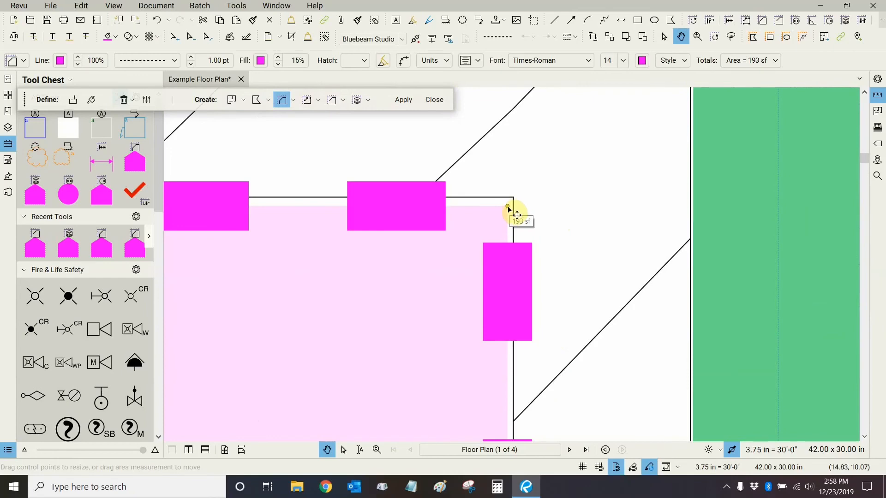
Step: Align the upper-right and lower-right control points of the Office 206 area with the inner wall corners
drag(508, 206, 513, 196)
scroll(519, 194, down, 12)
drag(535, 255, 526, 94)
scroll(520, 427, up, 4)
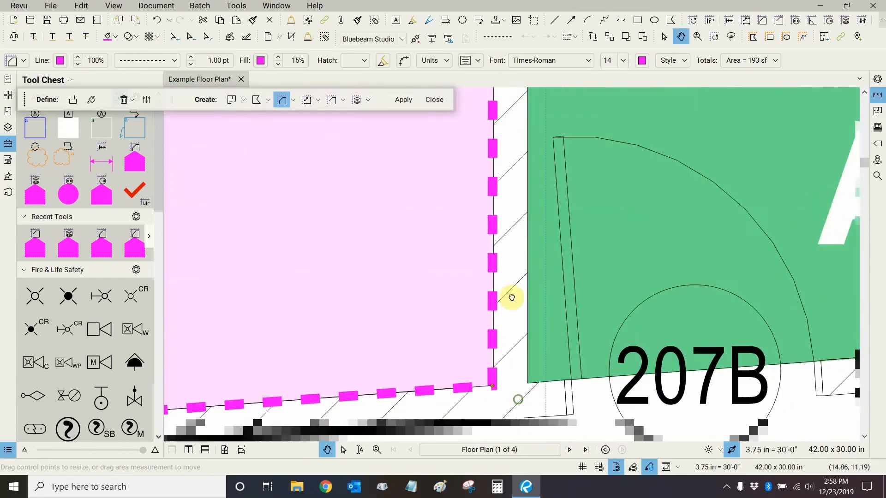
scroll(499, 399, up, 8)
mouse_move(478, 300)
mouse_down()
mouse_move(489, 296)
mouse_move(486, 304)
mouse_up()
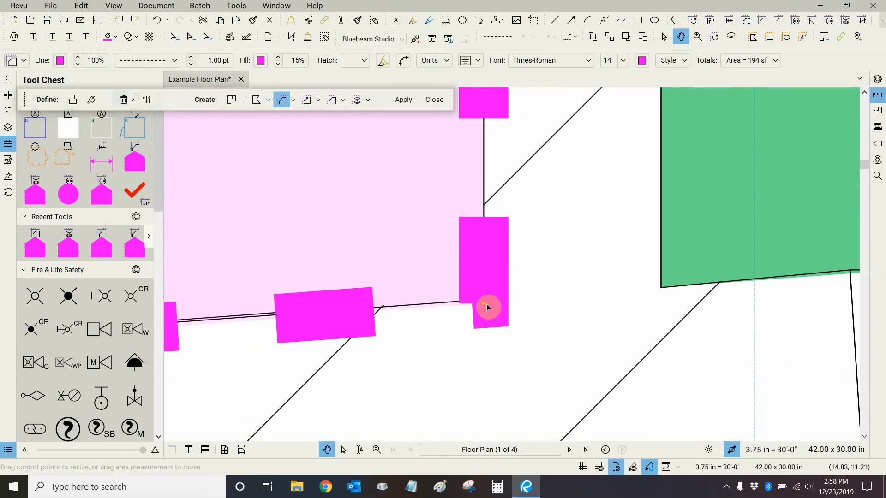
Step: Align the upper-left control point of the Office 206 area with the inner wall corner
scroll(486, 303, down, 10)
scroll(347, 314, up, 10)
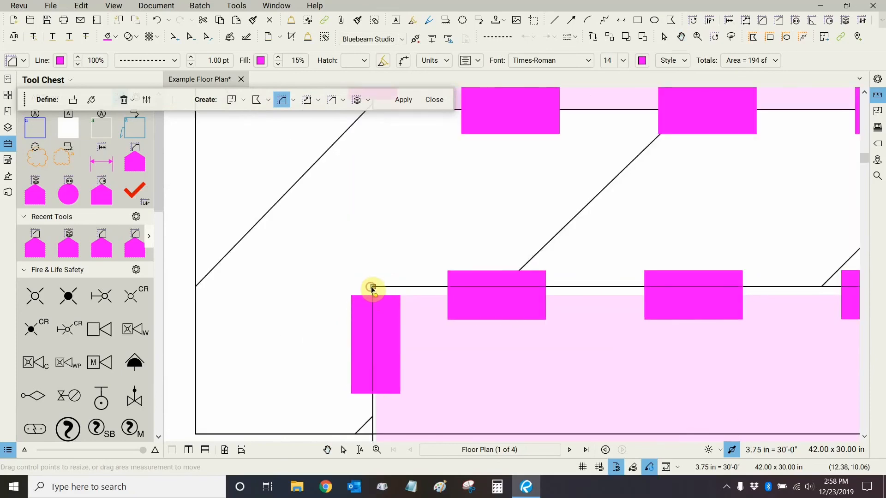
scroll(372, 289, down, 10)
Step: Align the control point on Office 206's straight left wall, just above the rounded corner, with the wall's inner face
drag(372, 290, 363, 56)
scroll(359, 357, up, 8)
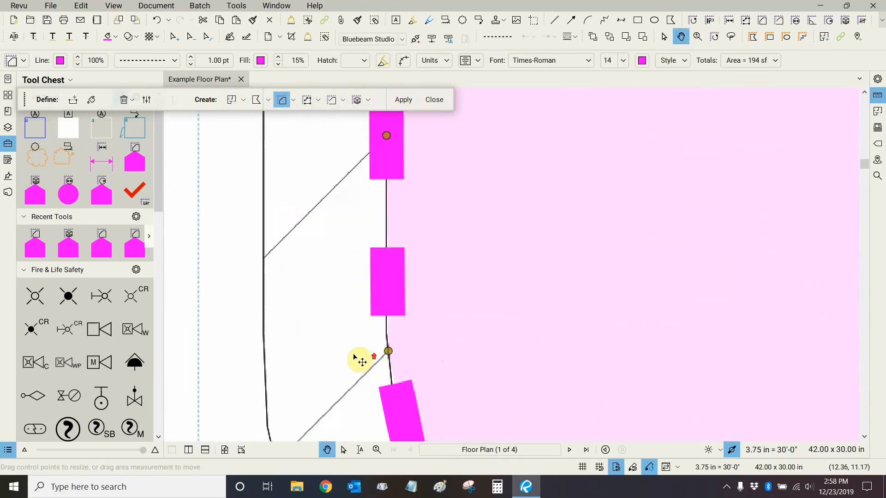
scroll(357, 357, up, 1)
drag(404, 188, 396, 359)
drag(385, 264, 387, 265)
scroll(387, 266, up, 1)
scroll(388, 269, down, 12)
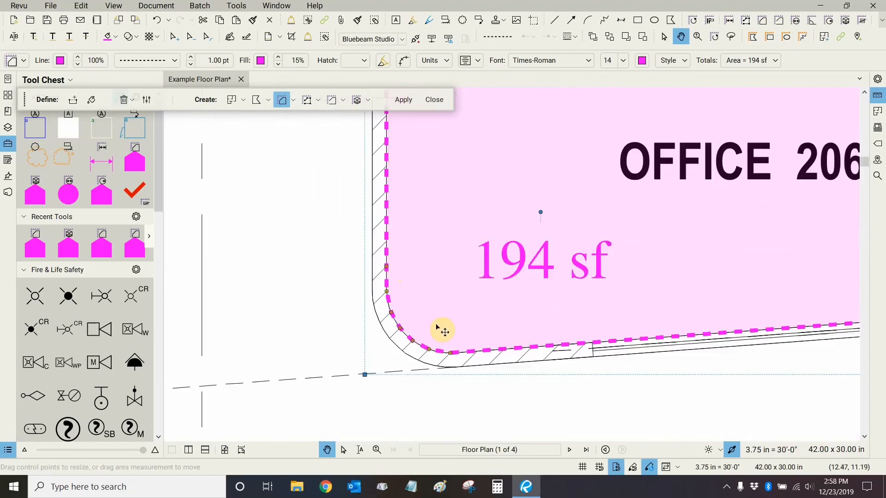
Step: Adjust the control point at the lower end of the rounded corner, where the curve meets the sloping bottom wall
scroll(459, 354, up, 11)
drag(431, 353, 439, 354)
scroll(439, 353, down, 12)
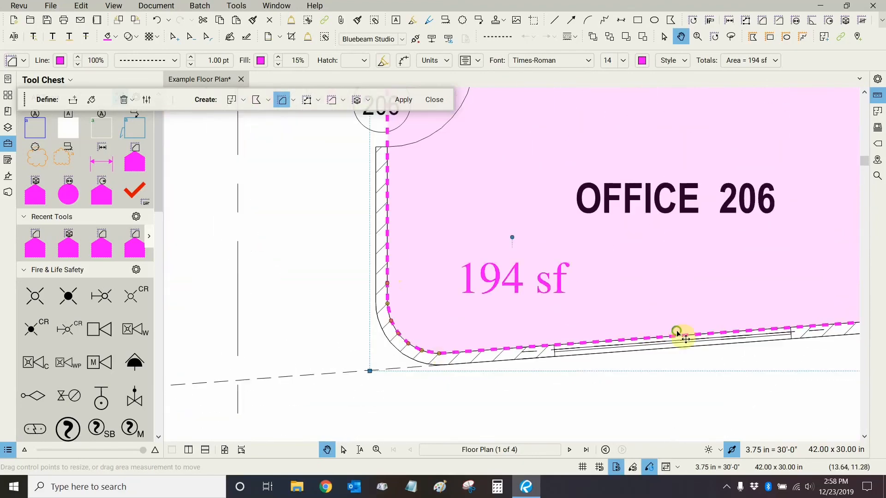
Step: Deselect the Office 206 area and examine its refined outline together with the neighbouring rooms
drag(677, 332, 278, 330)
scroll(370, 306, down, 6)
drag(370, 307, 494, 316)
click(350, 283)
scroll(362, 275, down, 1)
drag(362, 275, 378, 295)
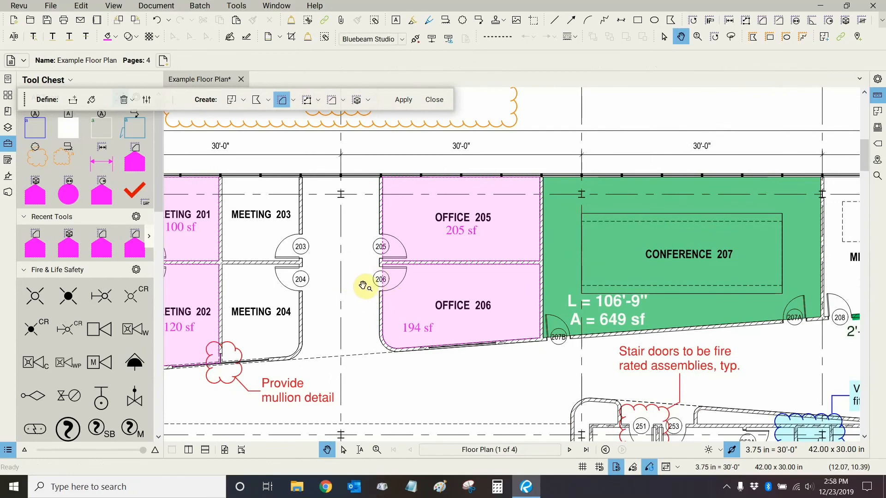
drag(362, 275, 378, 244)
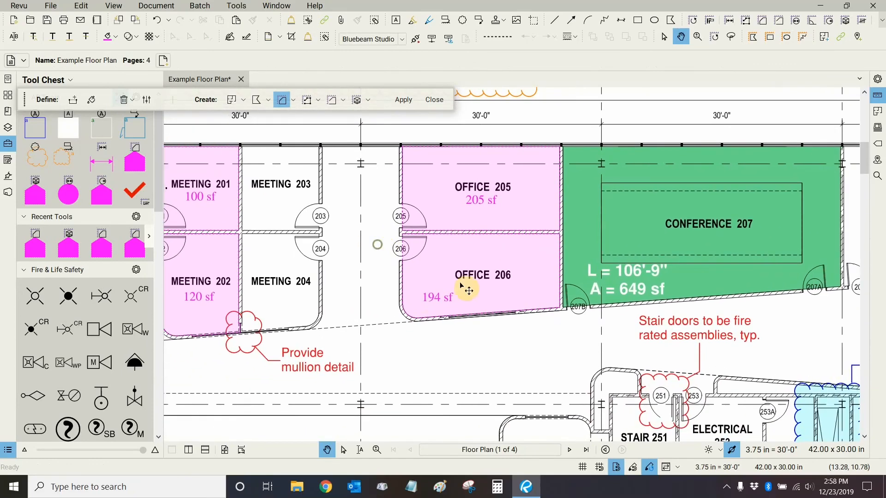
Step: Centre the Office 206 area's measurement label beneath the room name and return to the full-page view of the floor plan
click(437, 299)
scroll(437, 299, up, 1)
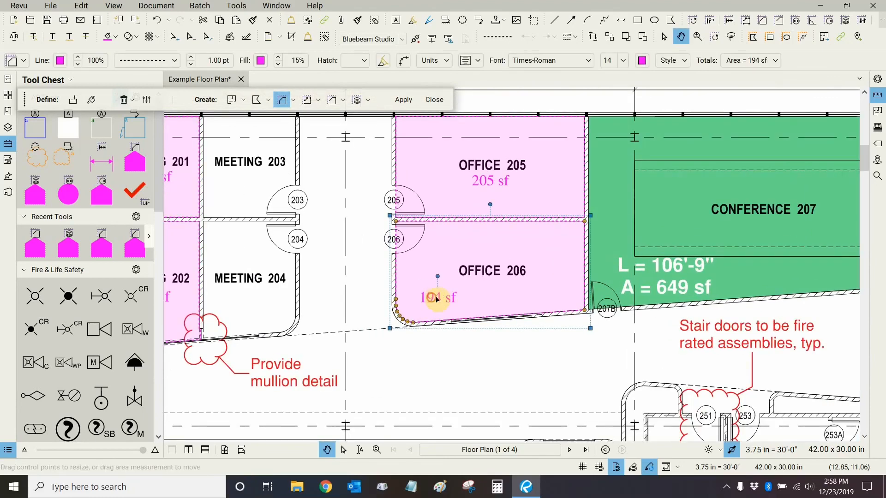
drag(437, 299, 484, 291)
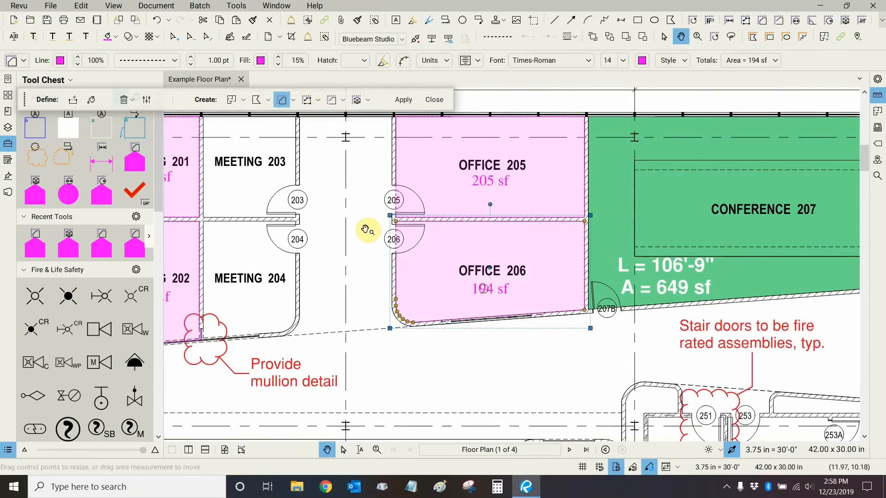
drag(371, 231, 508, 262)
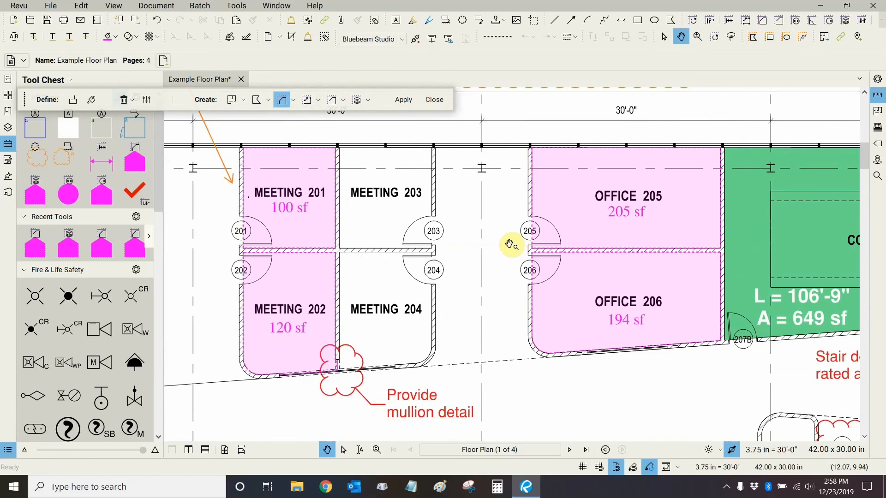
key(ctrl+0)
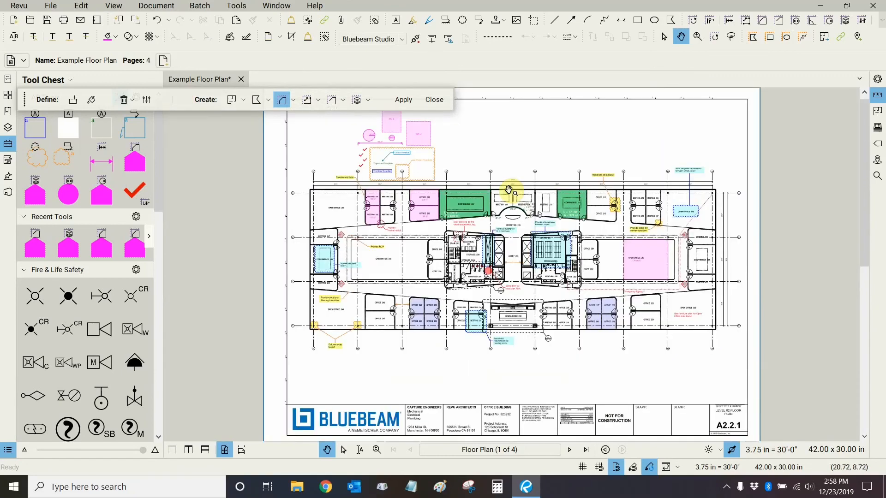